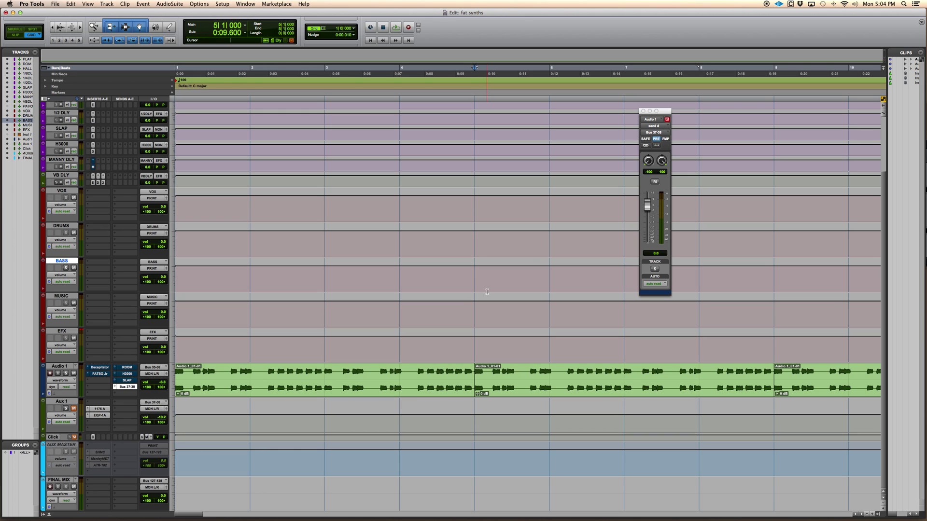
Step: Select the first clip on the Audio 1 track and play it back briefly
click(450, 392)
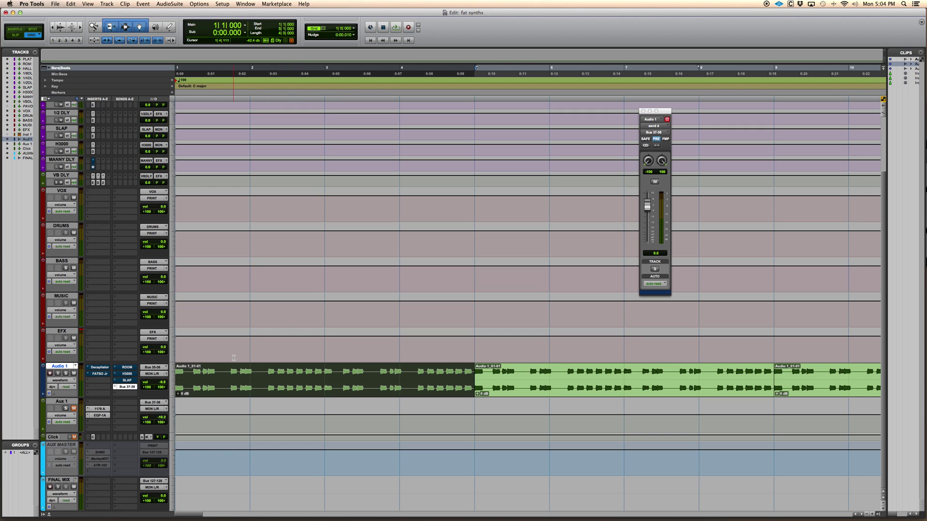
key(space)
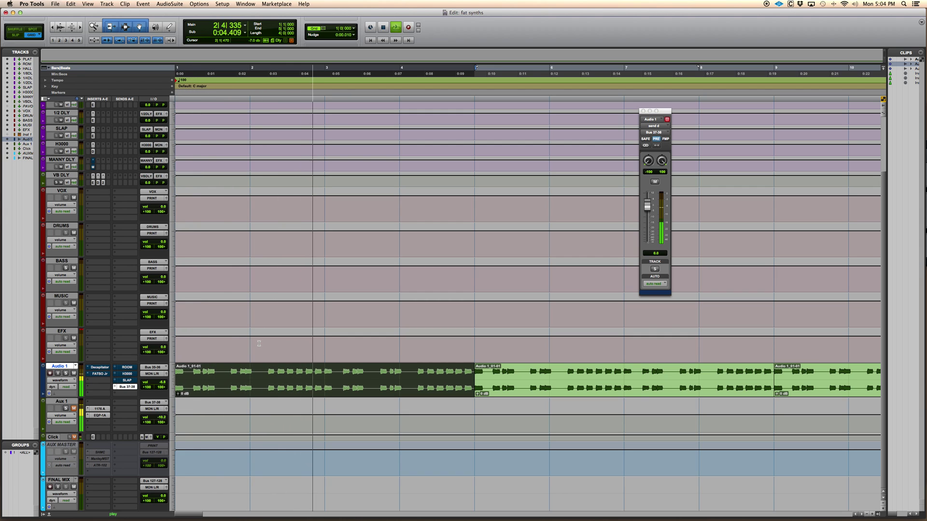
key(space)
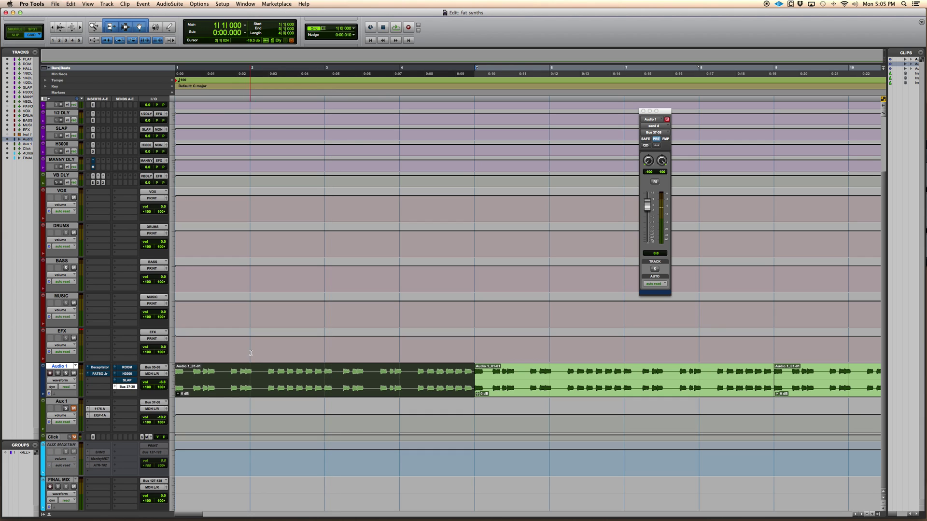
key(super+bracketright)
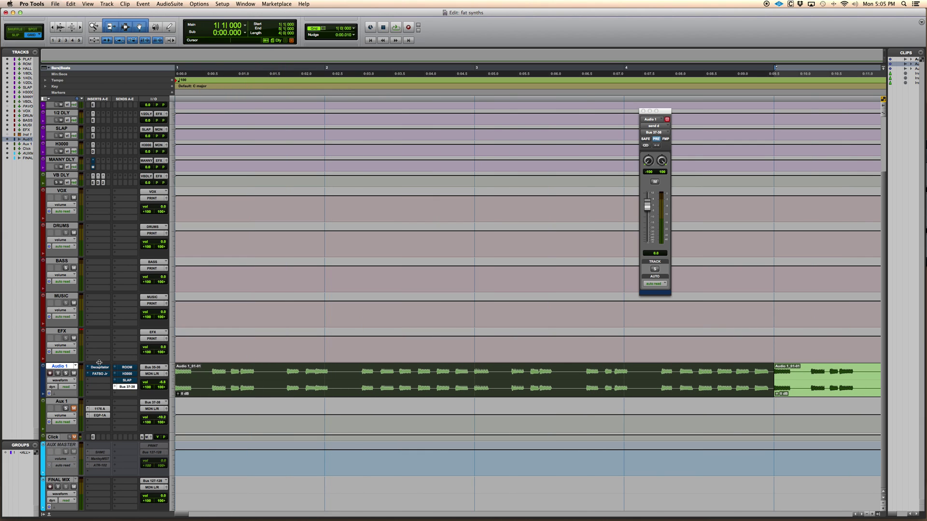
Step: Open the Decapitator insert on Audio 1, start playback and take the effect out of bypass
click(100, 368)
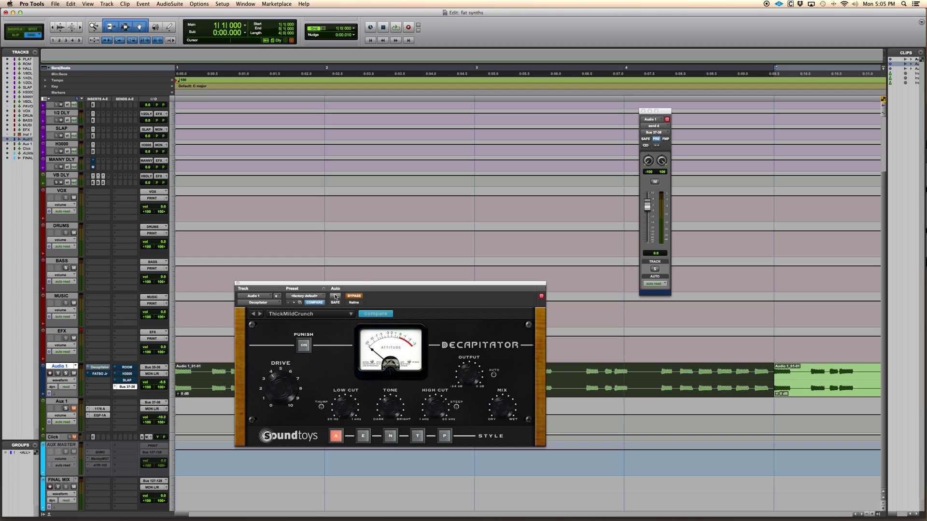
drag(361, 285, 324, 104)
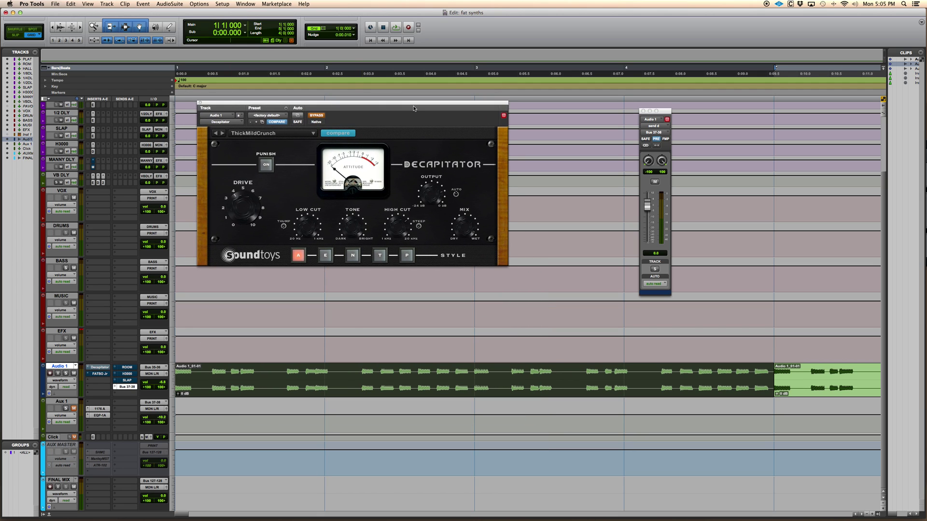
drag(407, 105, 433, 101)
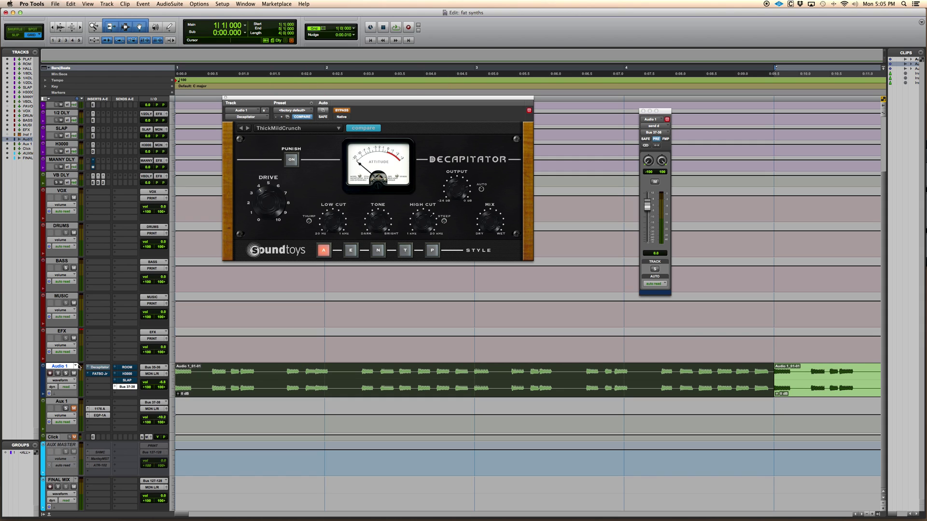
click(94, 368)
click(94, 368)
drag(375, 102, 374, 127)
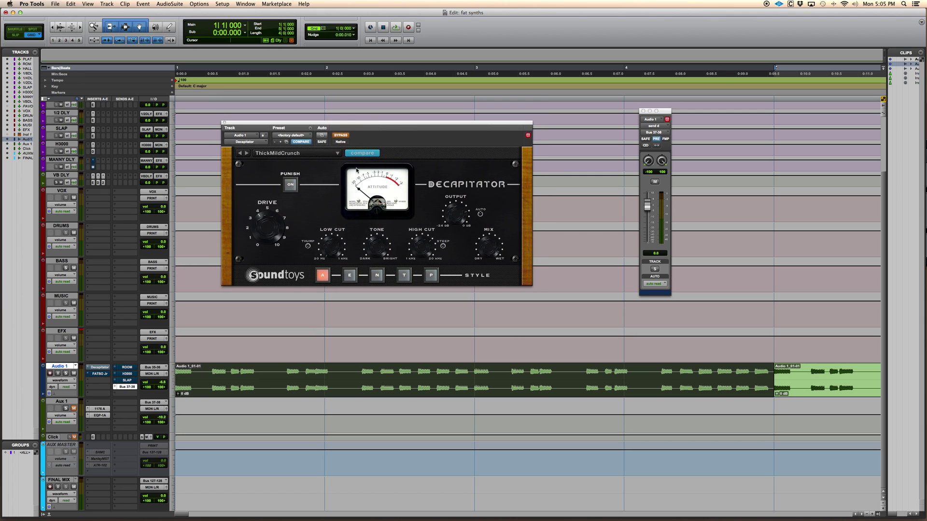
key(space)
click(341, 135)
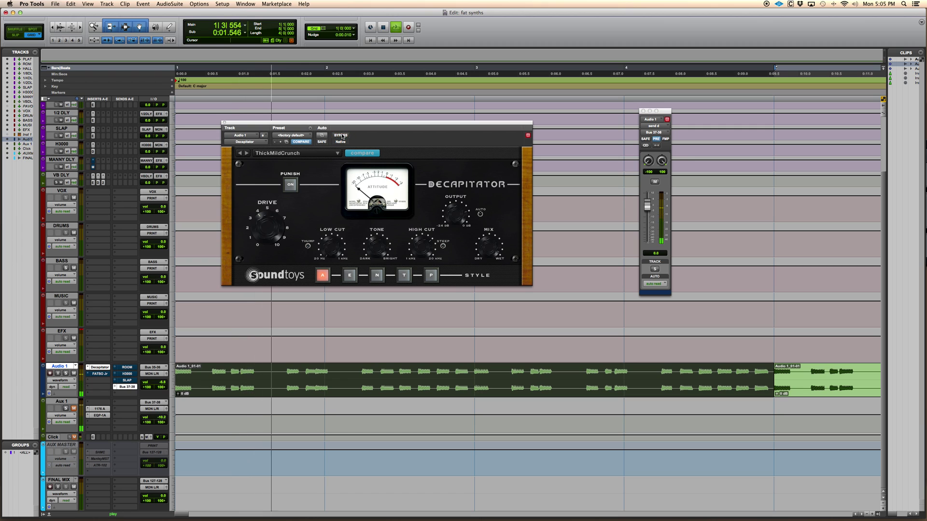
Step: Audition the Decapitator's E, N, T and P styles during playback, finishing on style E
click(354, 276)
click(377, 275)
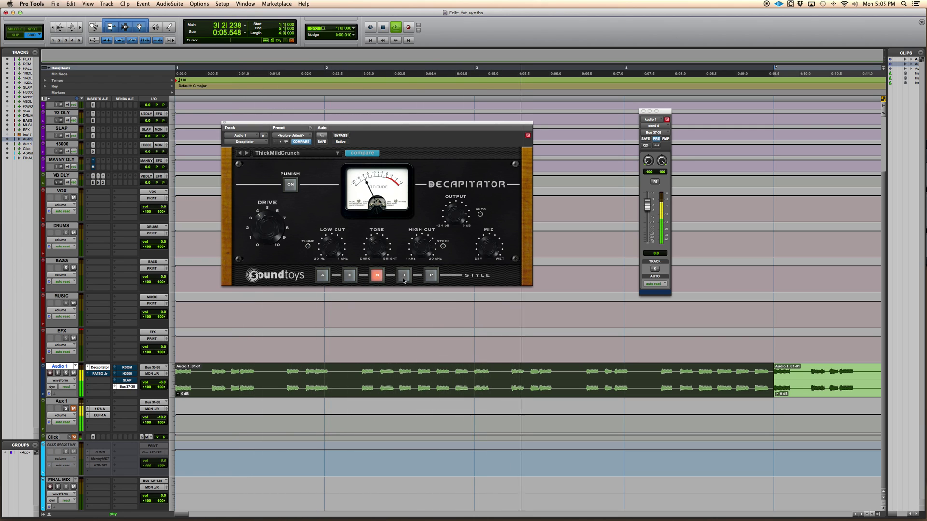
click(404, 276)
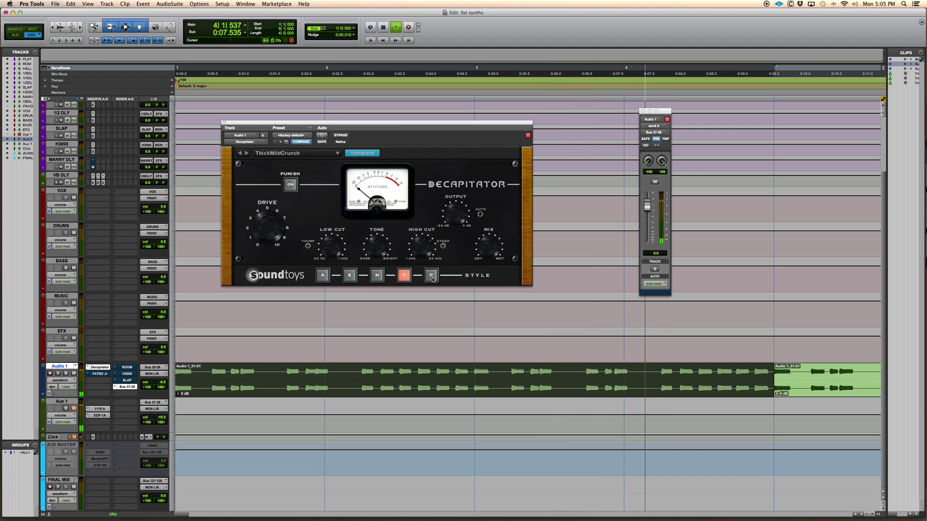
click(431, 276)
click(377, 275)
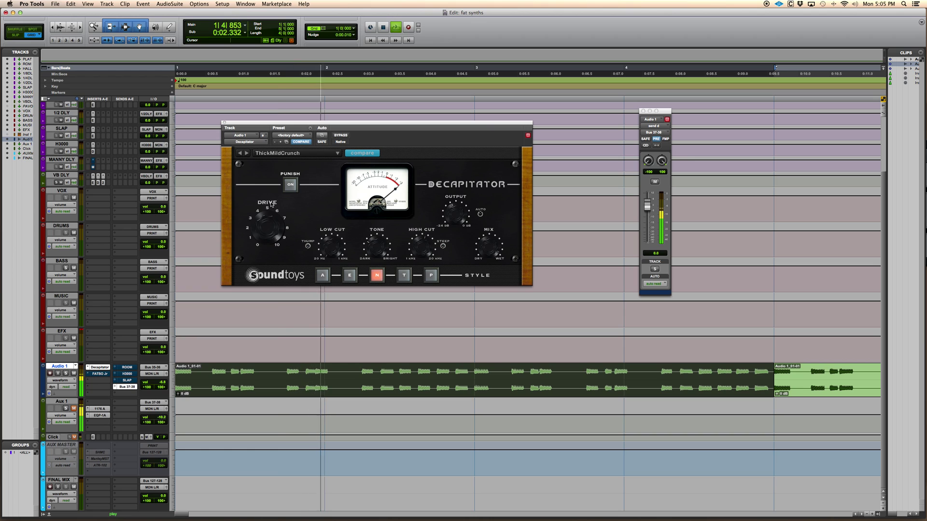
click(350, 275)
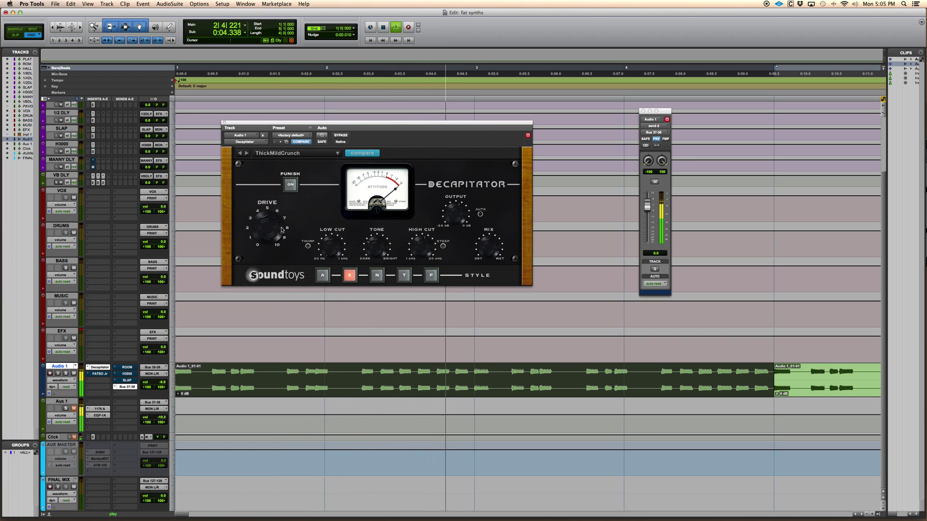
key(space)
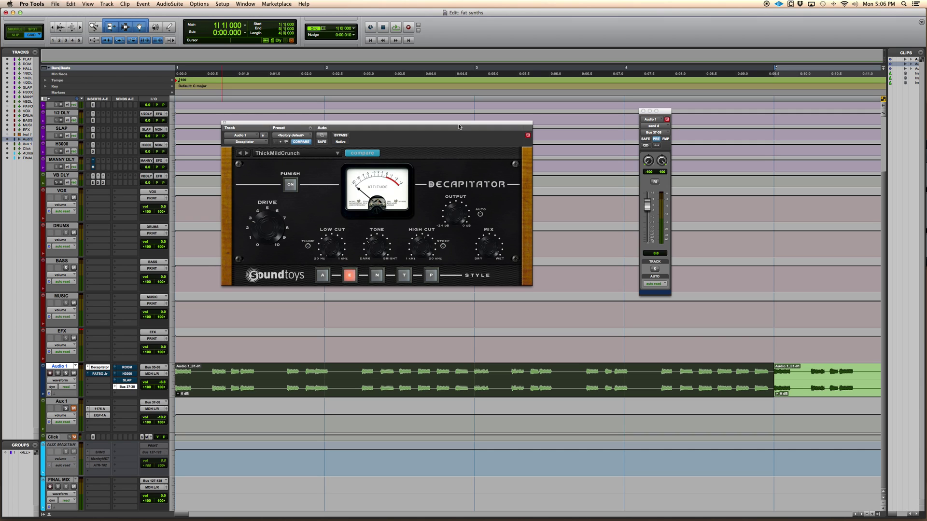
Step: Compare the Decapitator's E style against the bypassed sound during playback, and set the style to A
drag(458, 127, 462, 127)
key(space)
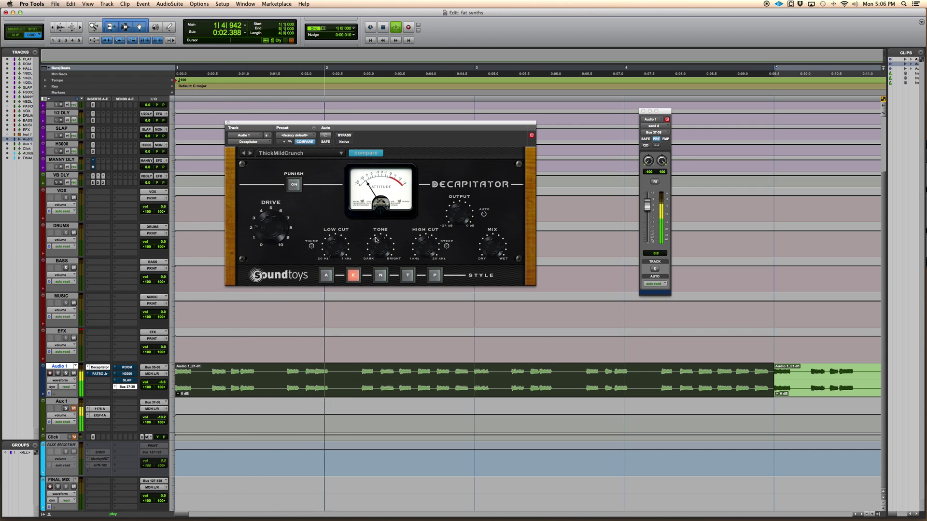
click(348, 136)
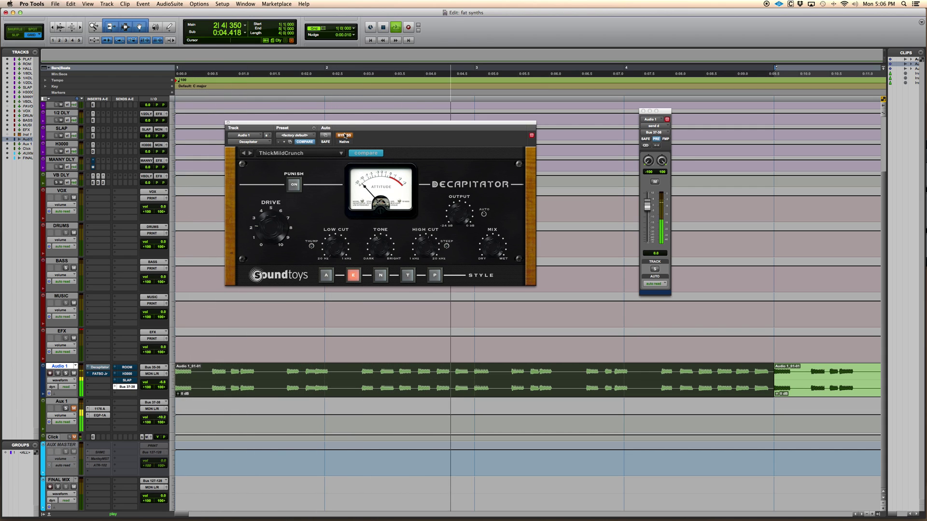
click(347, 135)
click(326, 275)
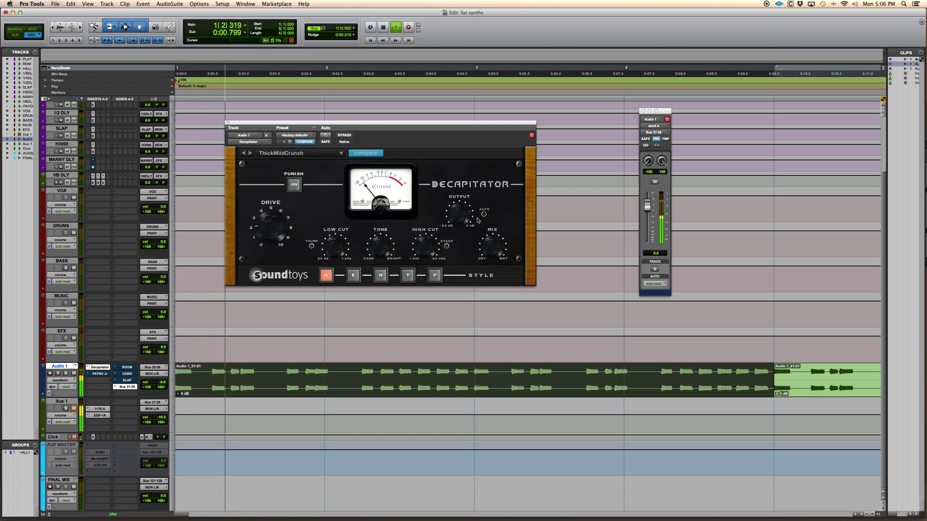
Step: Compare the loop with the Decapitator's A style bypassed and active, and stop playback
click(349, 138)
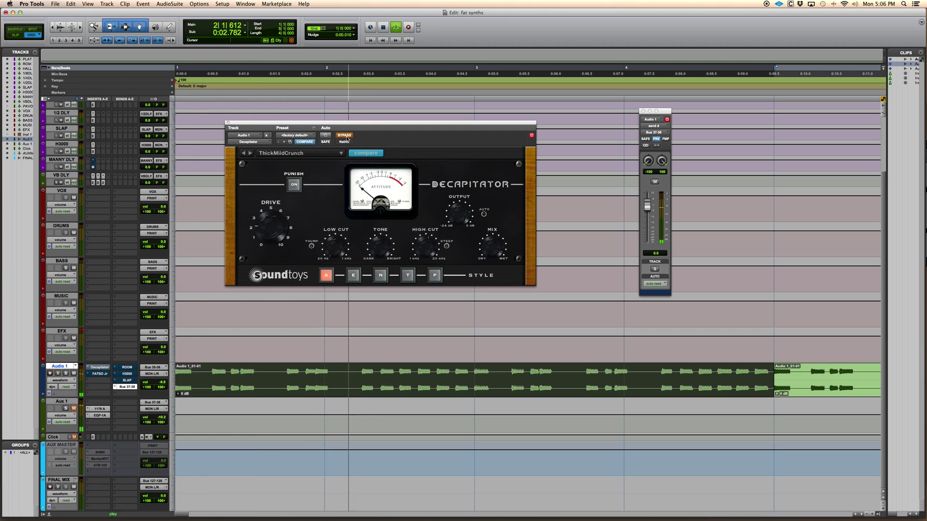
click(347, 137)
click(347, 138)
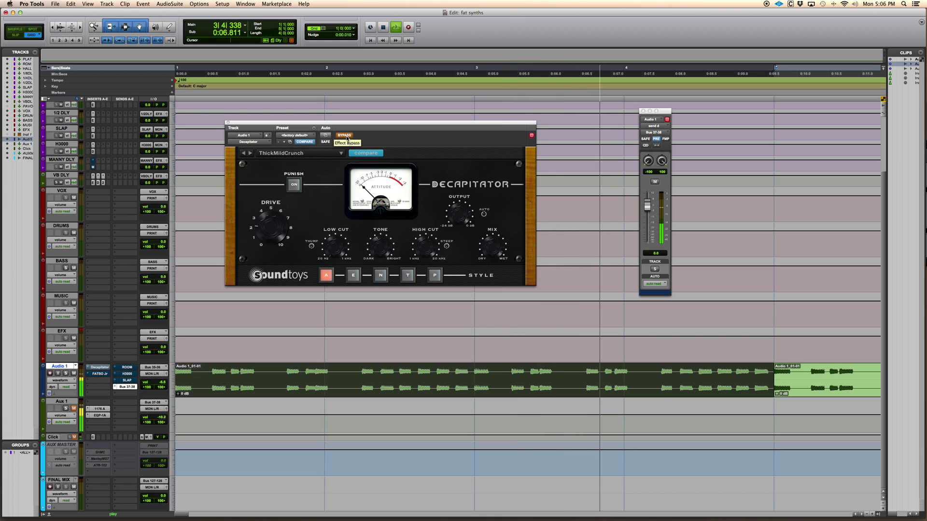
click(347, 137)
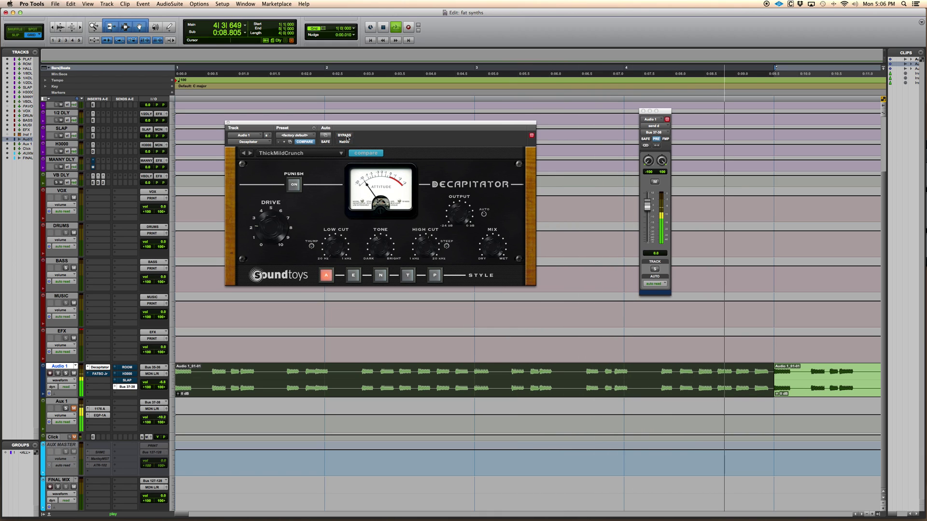
key(space)
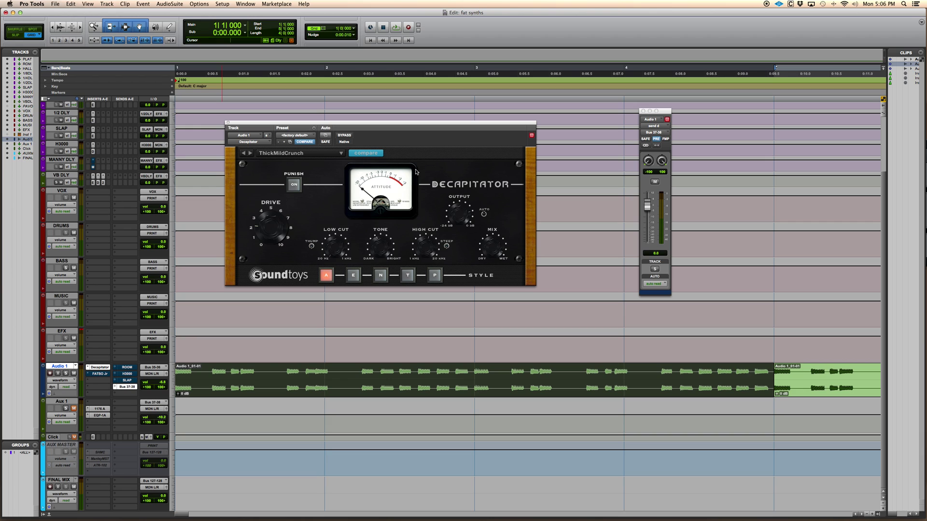
Step: Open the FATSO Jr insert on Audio 1 in place of the Decapitator window
drag(450, 126, 485, 112)
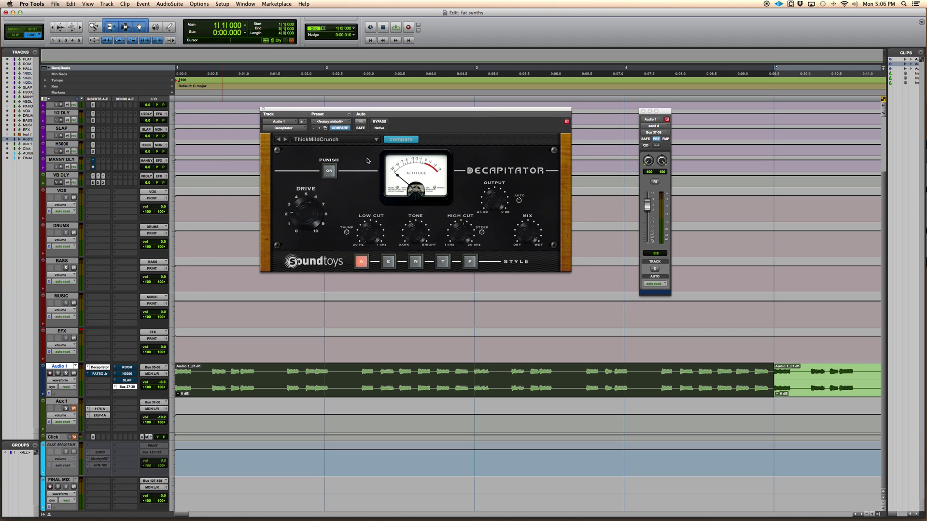
super+click(97, 367)
click(100, 374)
super+click(104, 374)
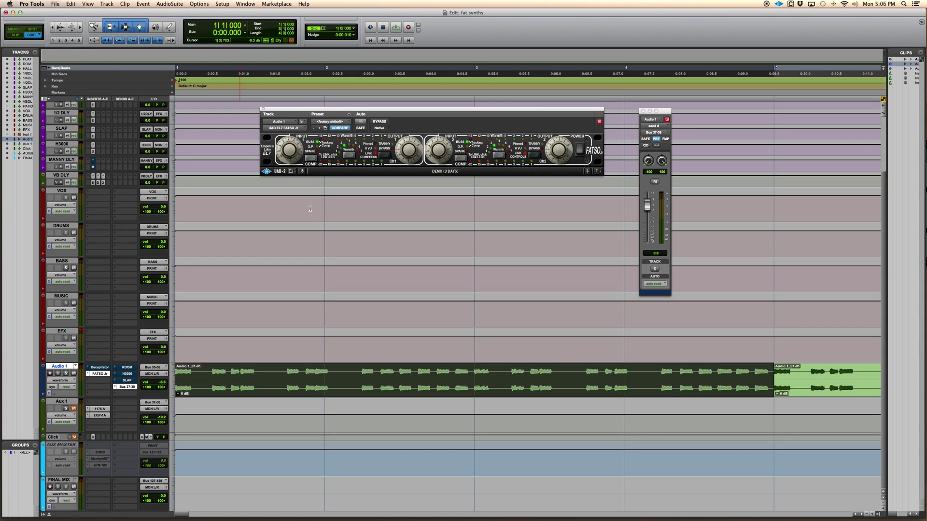
drag(393, 110, 387, 176)
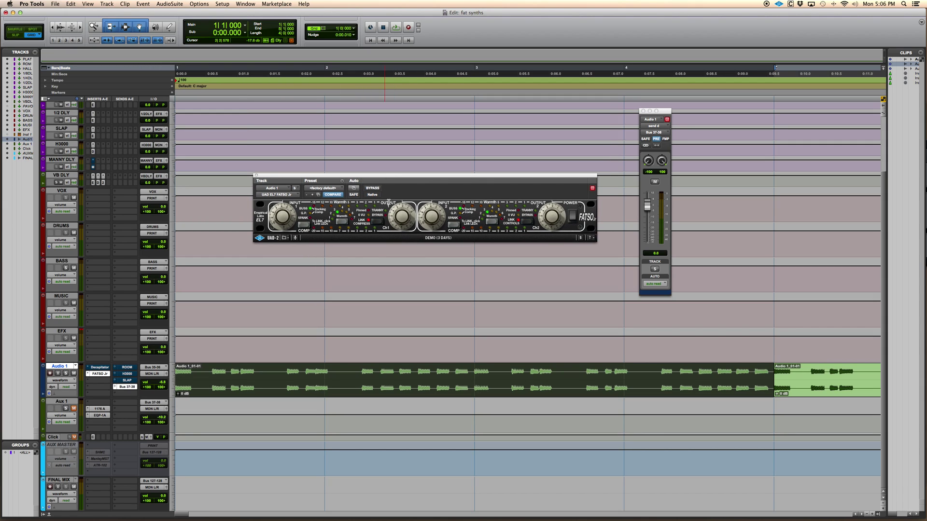
Step: Compare the loop with the FATSO Jr active and bypassed during playback, and close its window
key(space)
key(space)
key(space)
key(space)
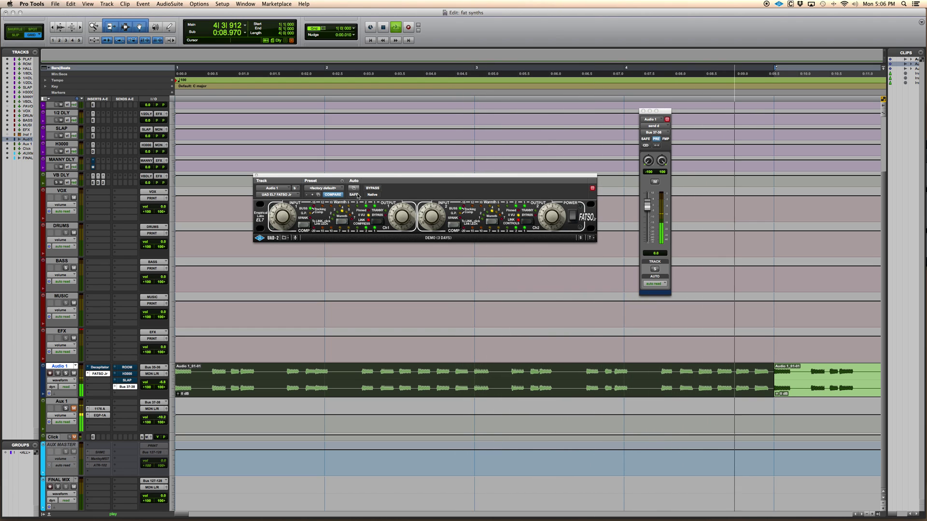
click(373, 188)
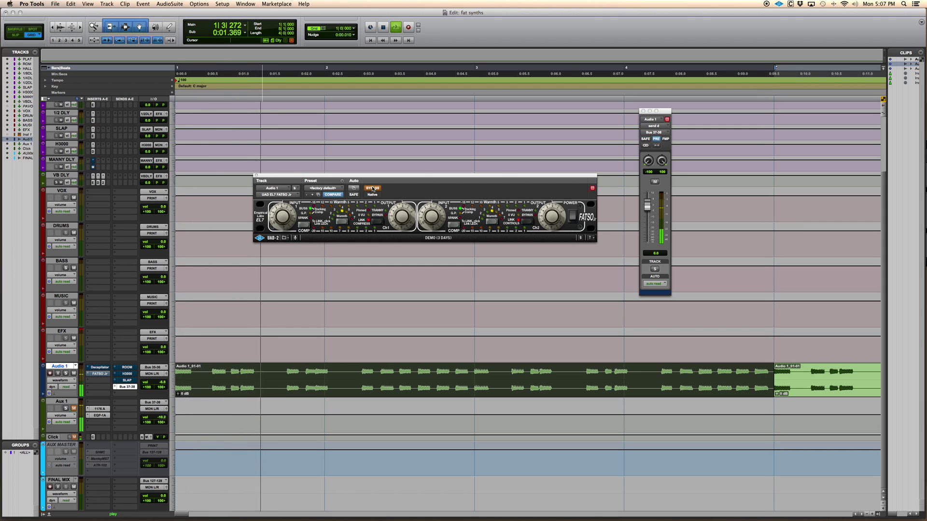
click(373, 188)
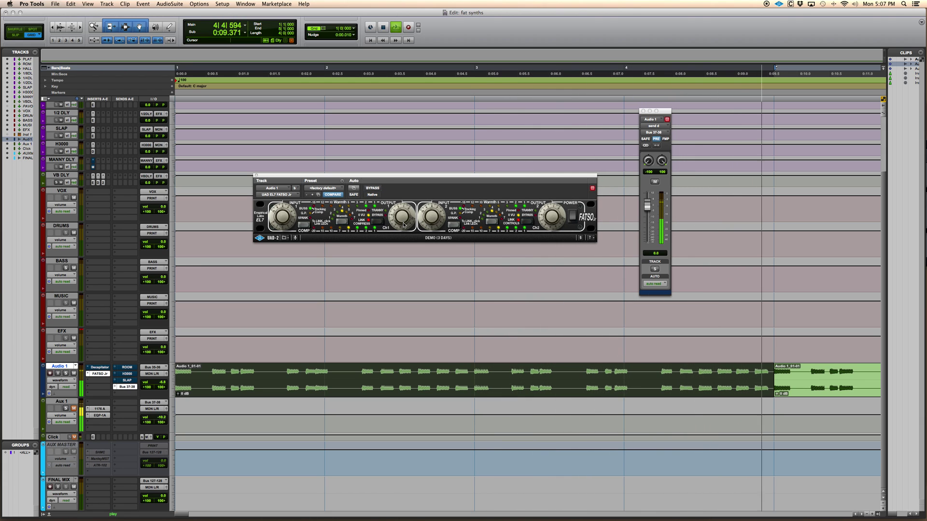
click(371, 188)
click(372, 188)
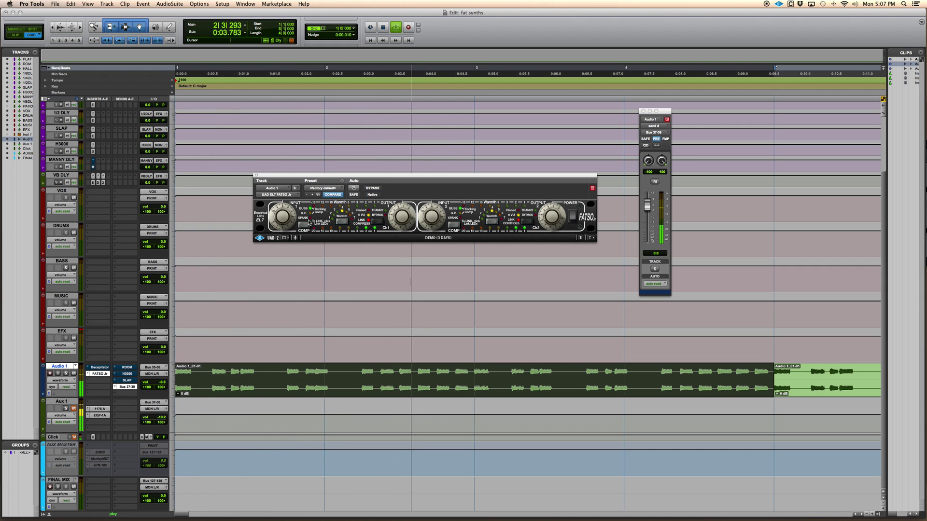
drag(286, 222, 285, 217)
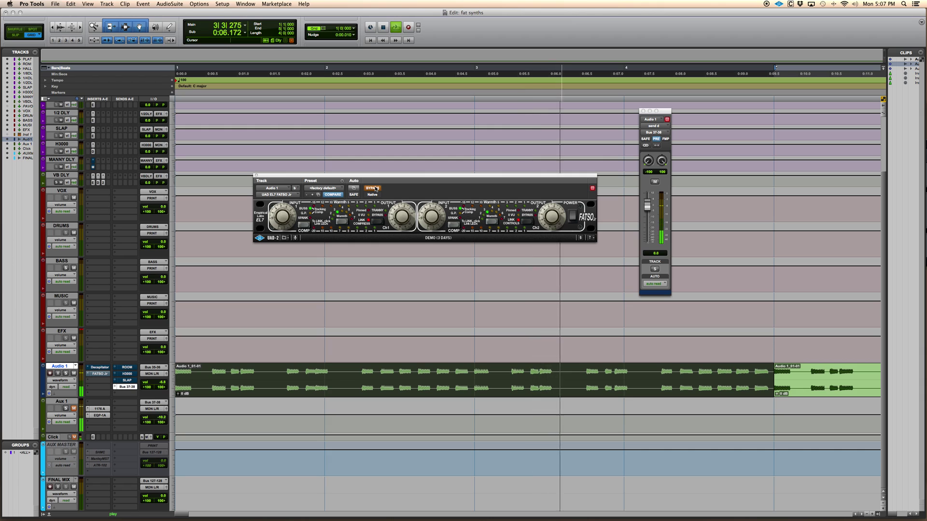
key(space)
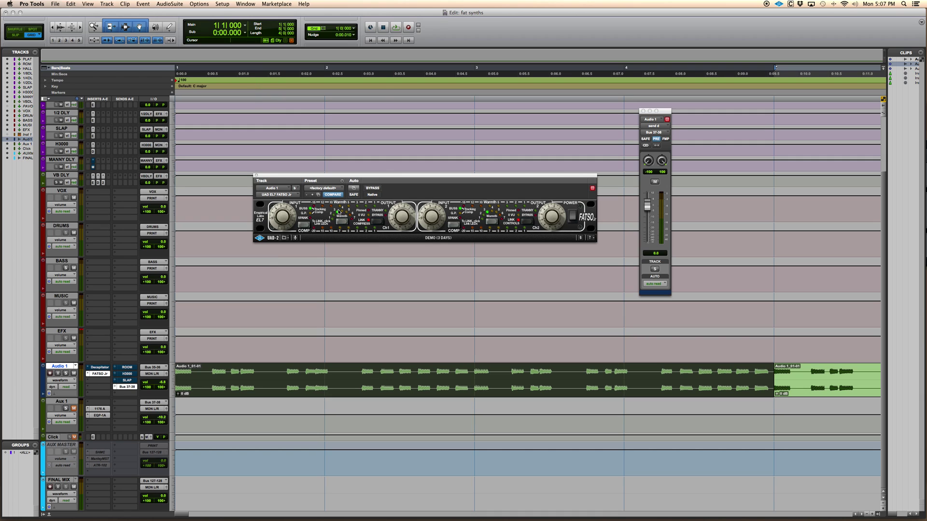
click(102, 374)
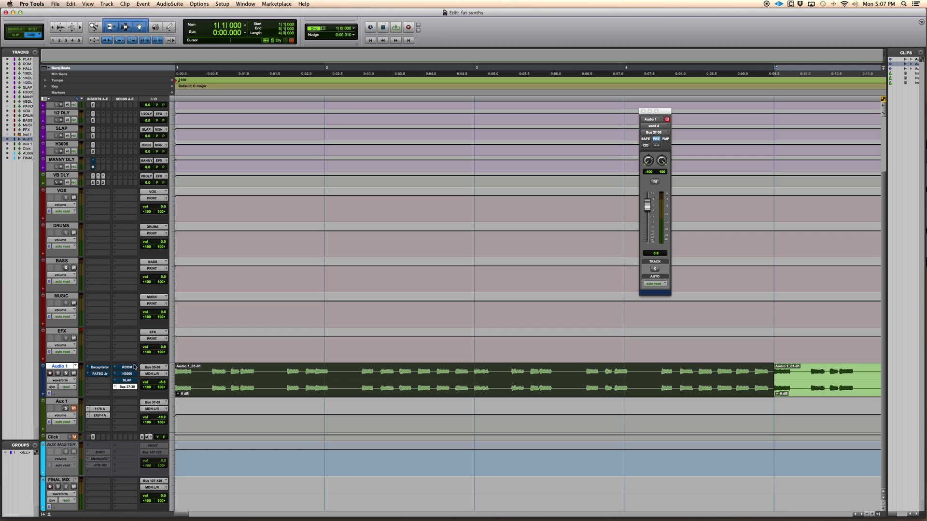
Step: Unmute Audio 1's ROOM send during playback and lower its level slightly
click(126, 369)
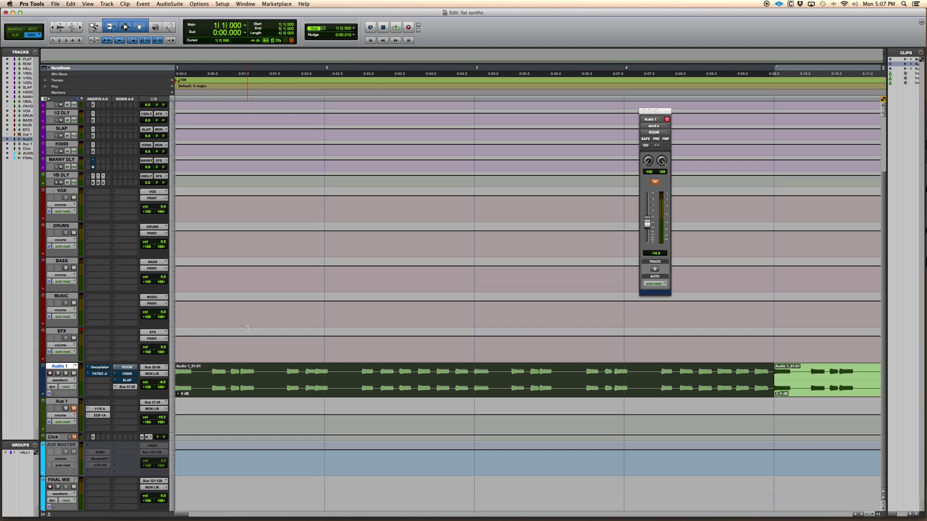
key(space)
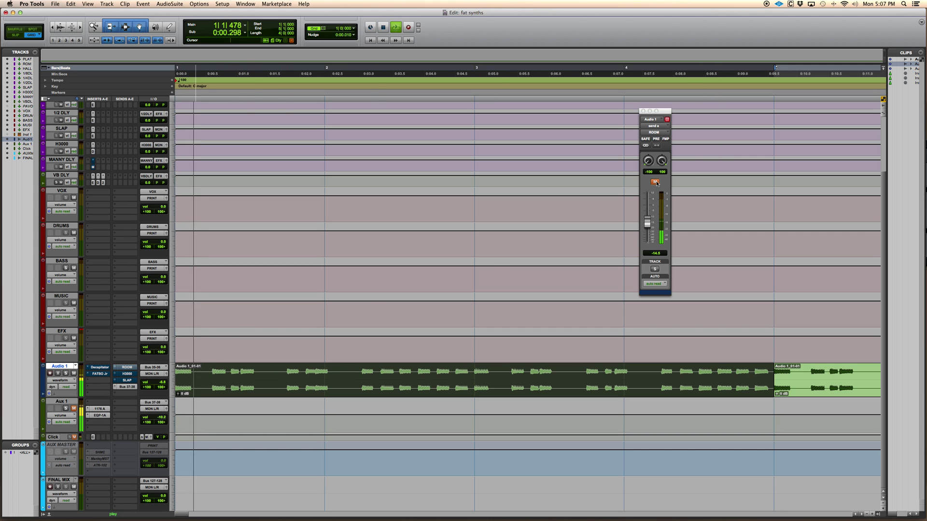
click(656, 182)
drag(648, 220, 648, 227)
Step: Open the Lexicon 224 reverb inserted on the ROOM track to inspect its settings
scroll(346, 191, up, 3)
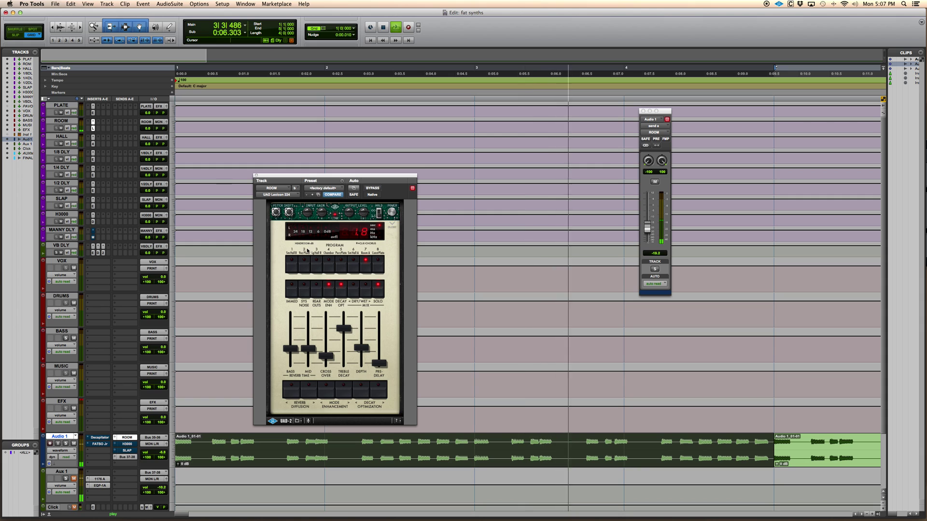
scroll(447, 255, down, 4)
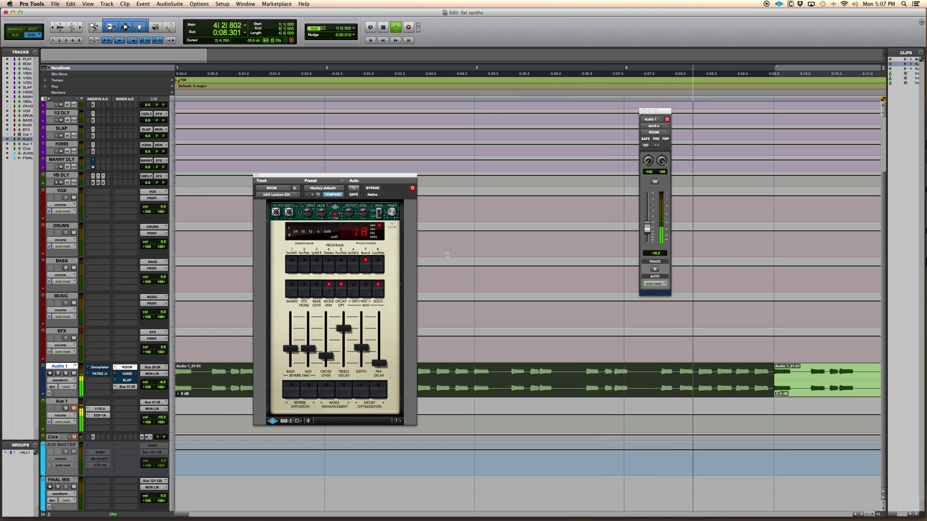
Step: Stop playback, close Audio 1's ROOM send window, and move the Lexicon 224 window away from the Audio 1 track
key(space)
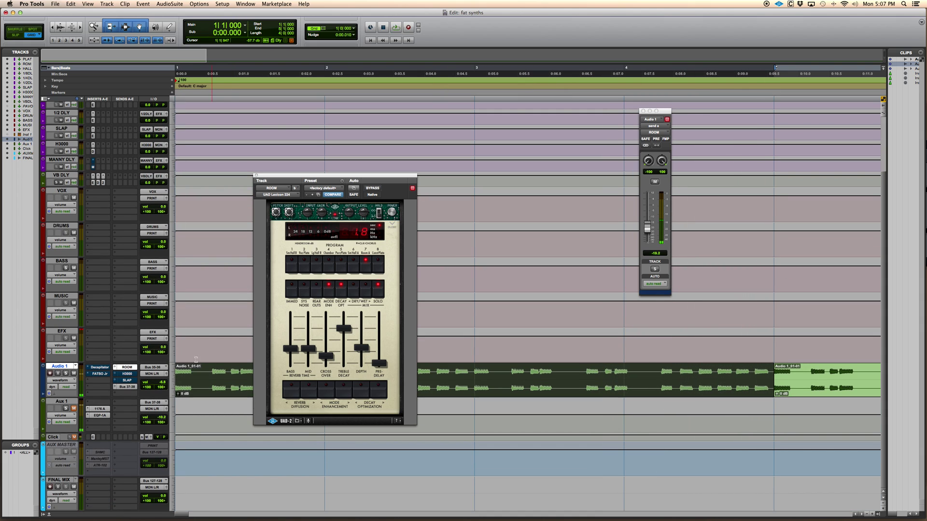
click(127, 368)
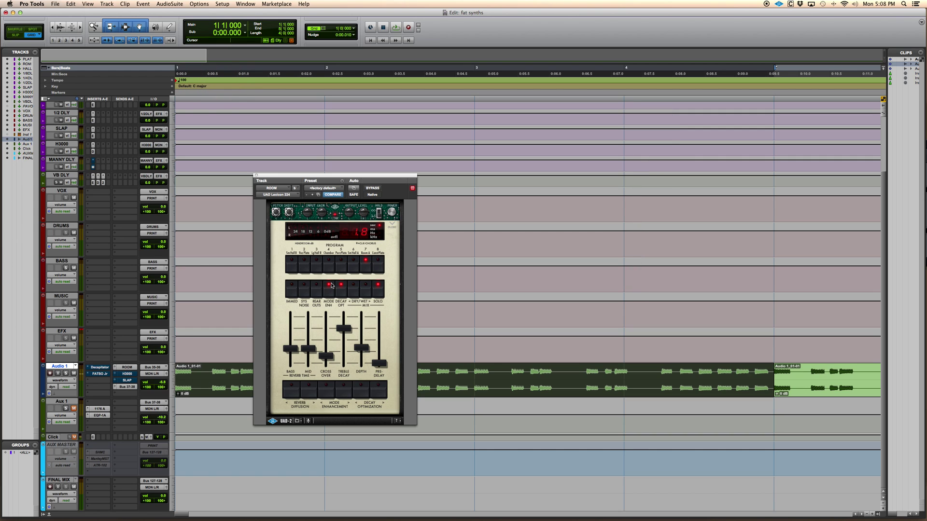
drag(372, 179, 450, 59)
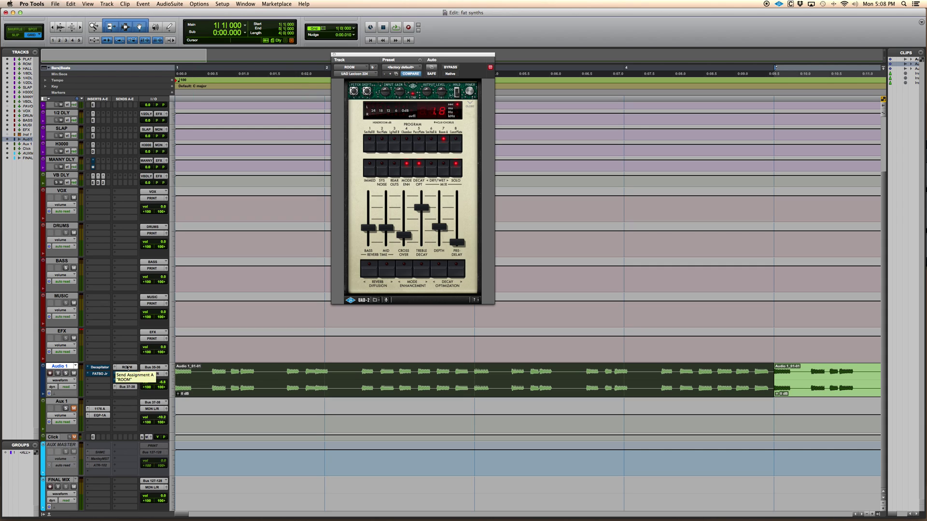
Step: Open Audio 1's H3000 send and replace the Lexicon 224 window with the Roland Dimension D inserted on the H3000 track
click(128, 374)
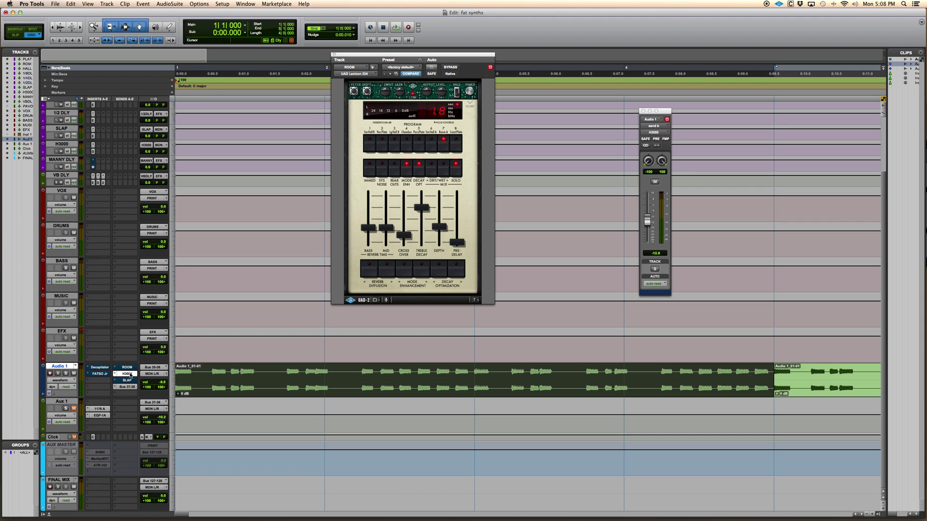
scroll(155, 244, up, 3)
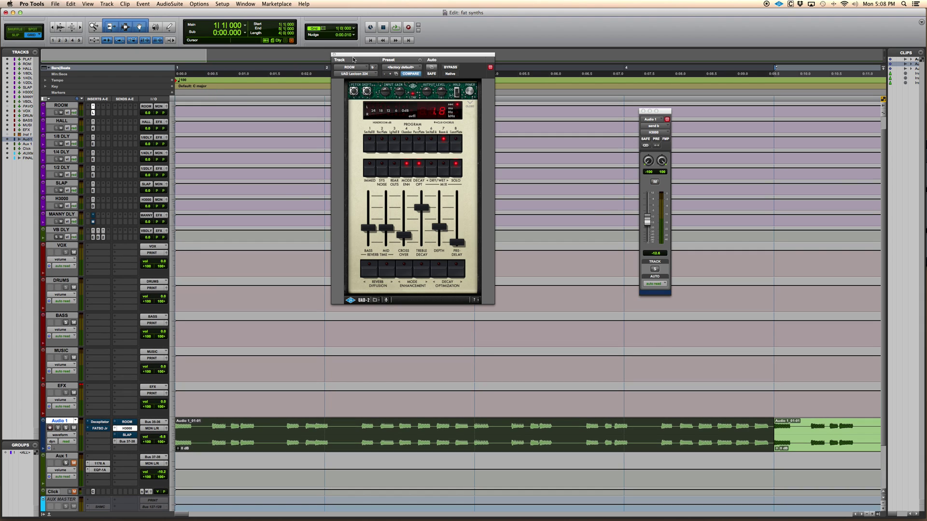
click(335, 55)
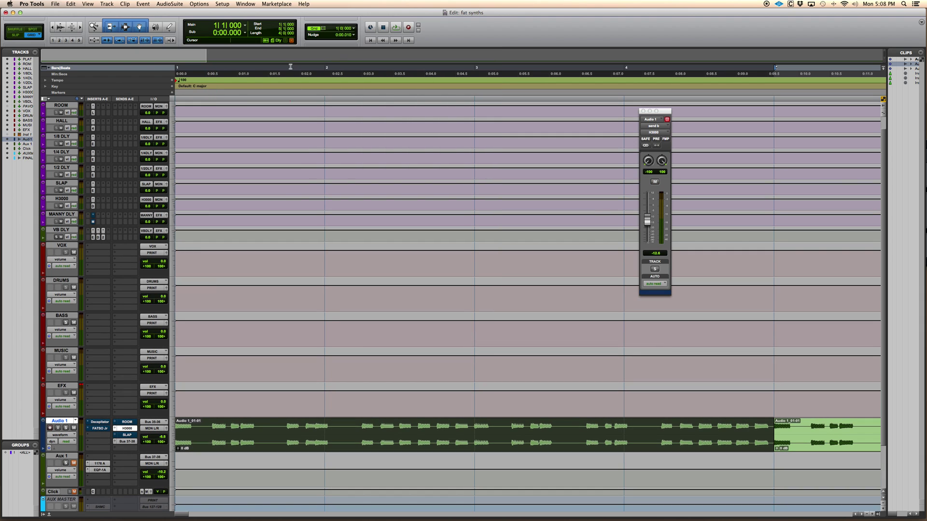
click(92, 206)
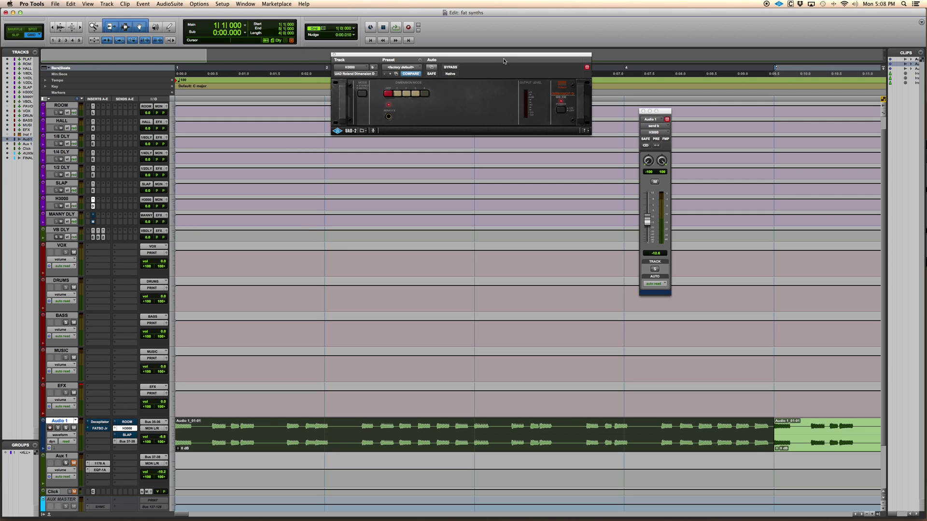
drag(505, 55, 468, 229)
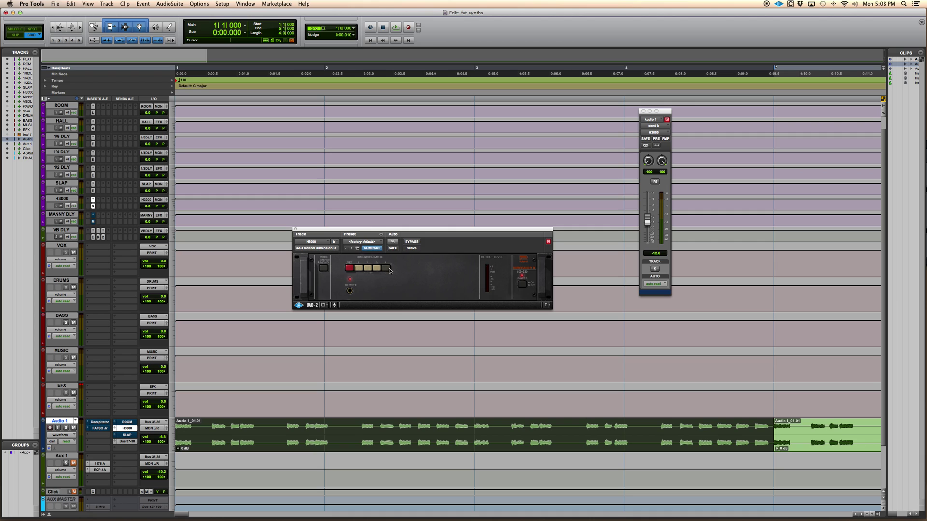
Step: Load the ALL Stereo.fxp preset file into the Roland Dimension D
click(324, 306)
click(334, 313)
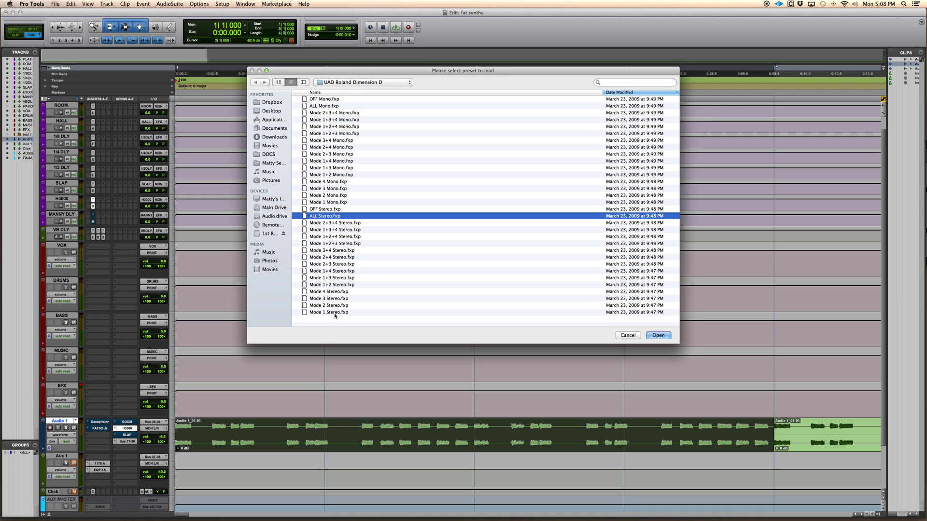
click(658, 336)
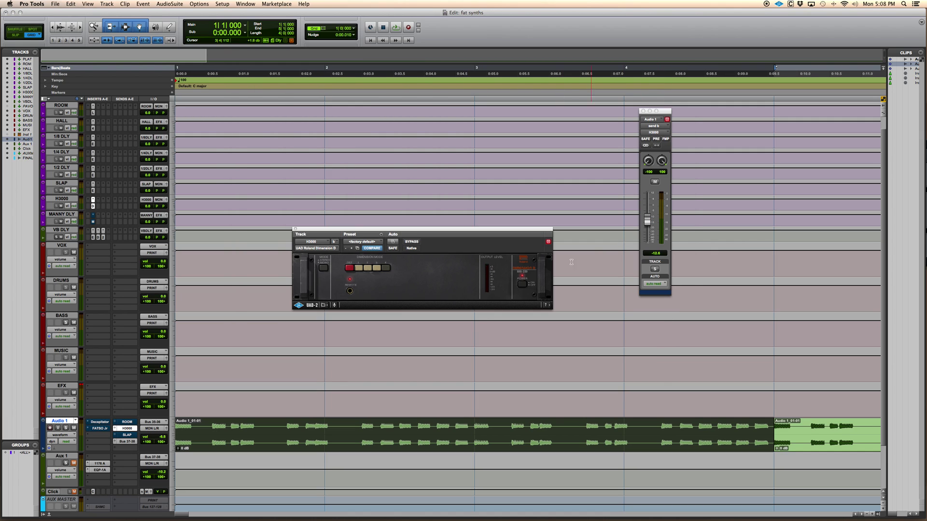
Step: Pull Audio 1's H3000 send fully down and bring it back up during playback to about -7 dB
click(133, 428)
click(133, 429)
drag(647, 221, 647, 244)
key(space)
key(space)
key(space)
drag(647, 242, 650, 209)
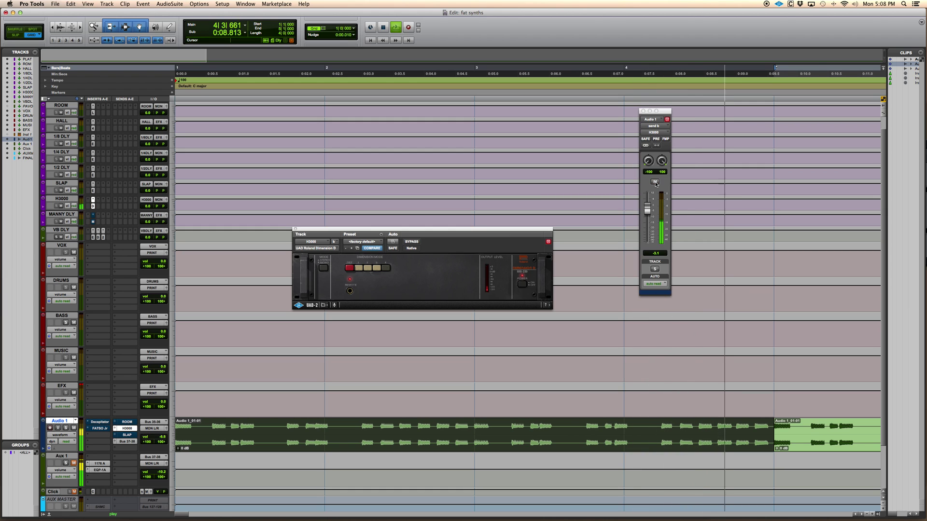
drag(647, 211, 647, 221)
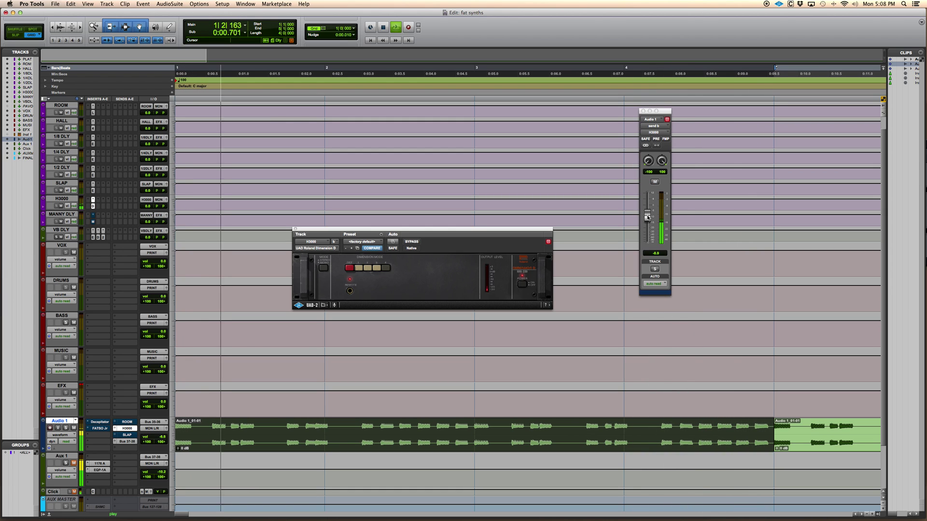
Step: Compare the loop with the H3000 send muted and unmuted during playback, and close the Dimension D window
click(655, 183)
click(655, 183)
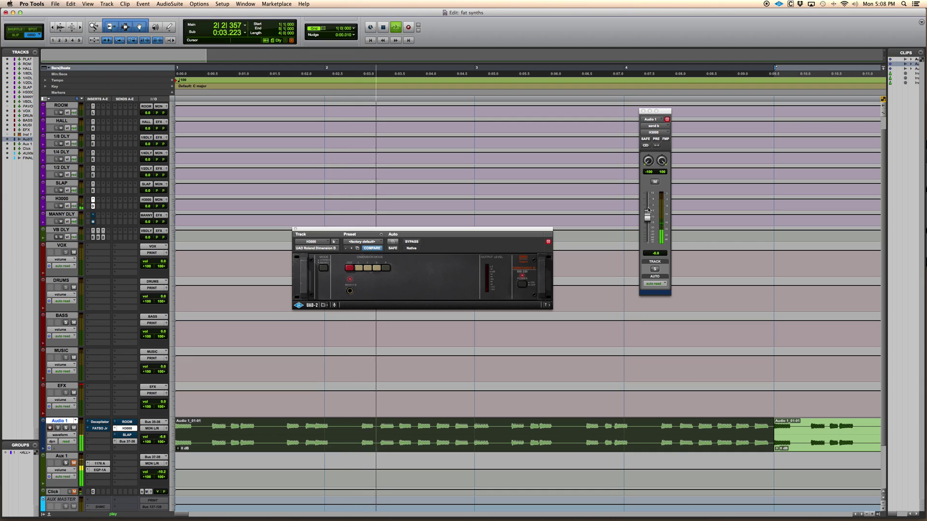
key(space)
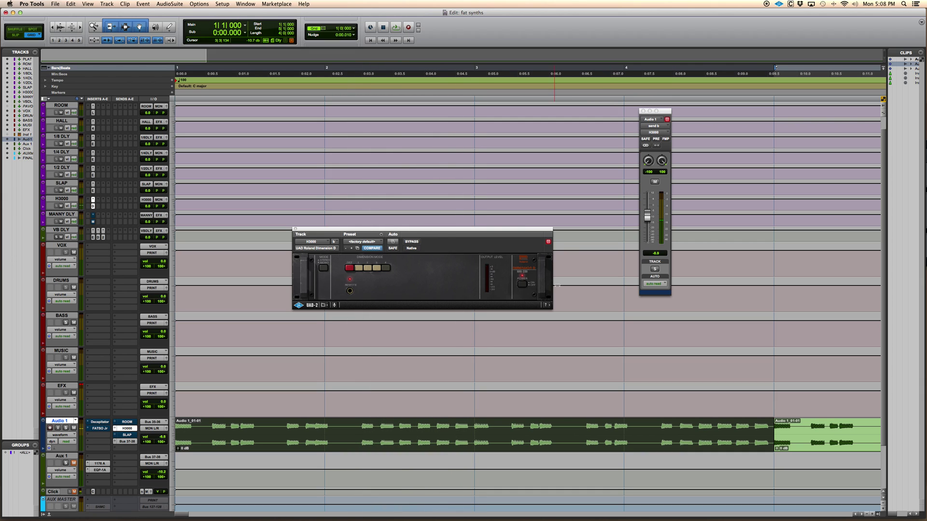
drag(540, 232, 570, 128)
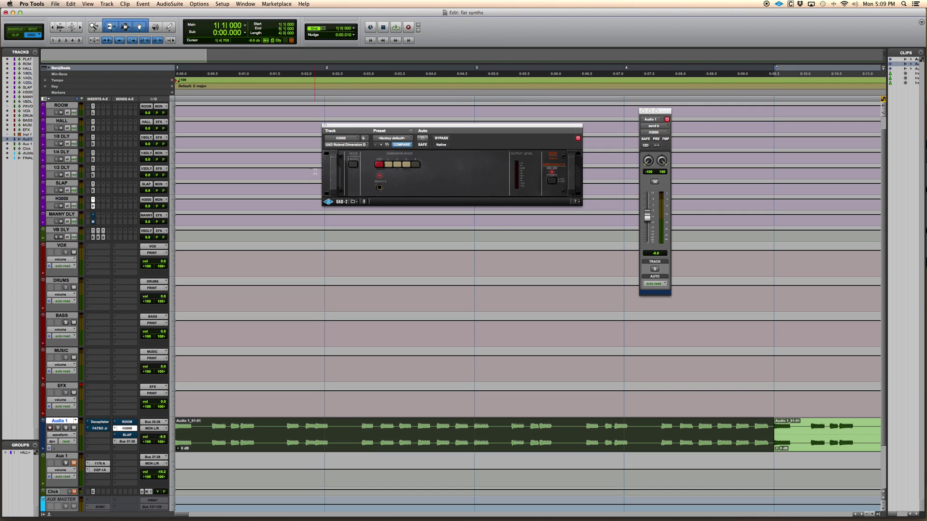
click(93, 206)
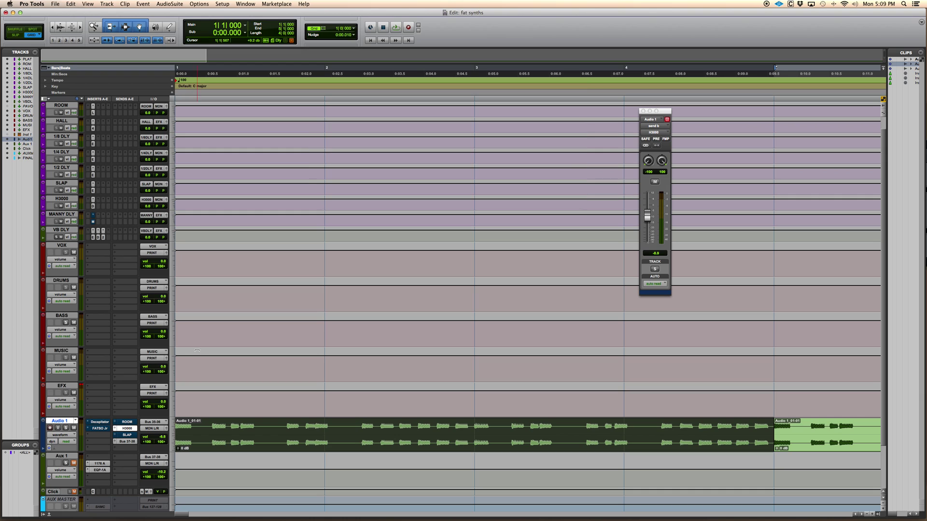
Step: Mute Audio 1's H3000 send and open its SLAP send with the loop playing
super+click(130, 430)
click(128, 436)
key(space)
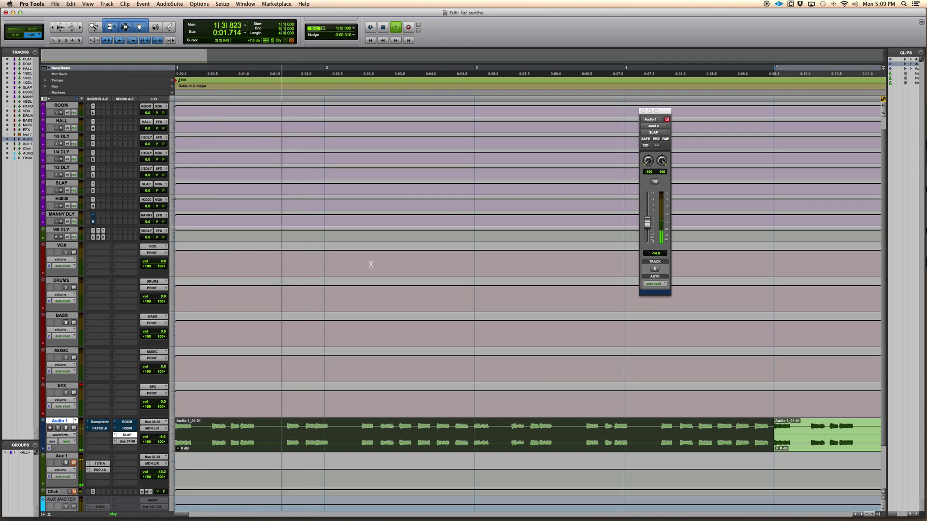
Step: Open the EchoBoy delay inserted on the SLAP track and audition the loop through it
click(93, 184)
key(space)
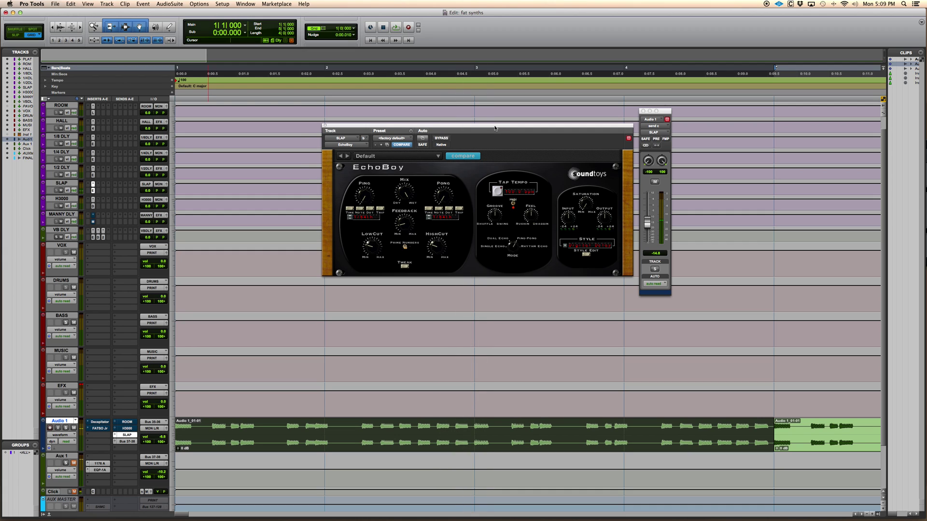
drag(497, 126, 476, 136)
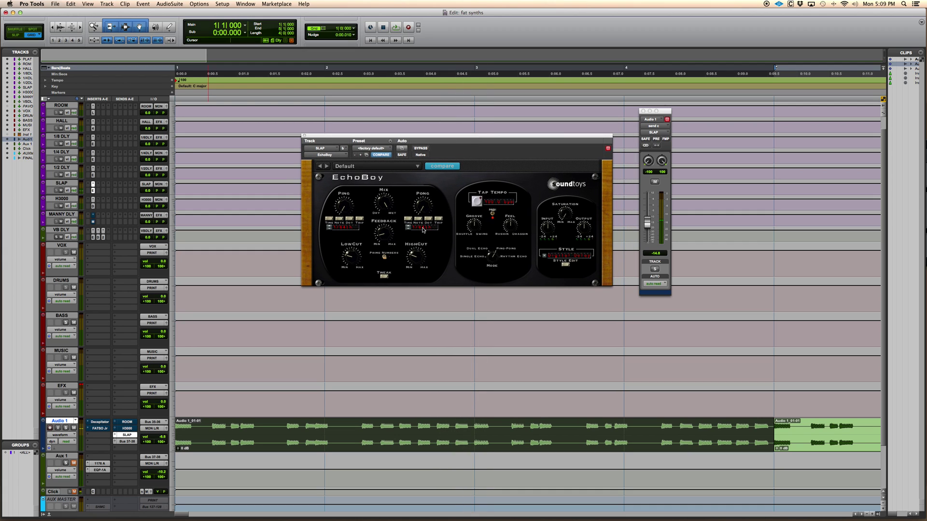
key(space)
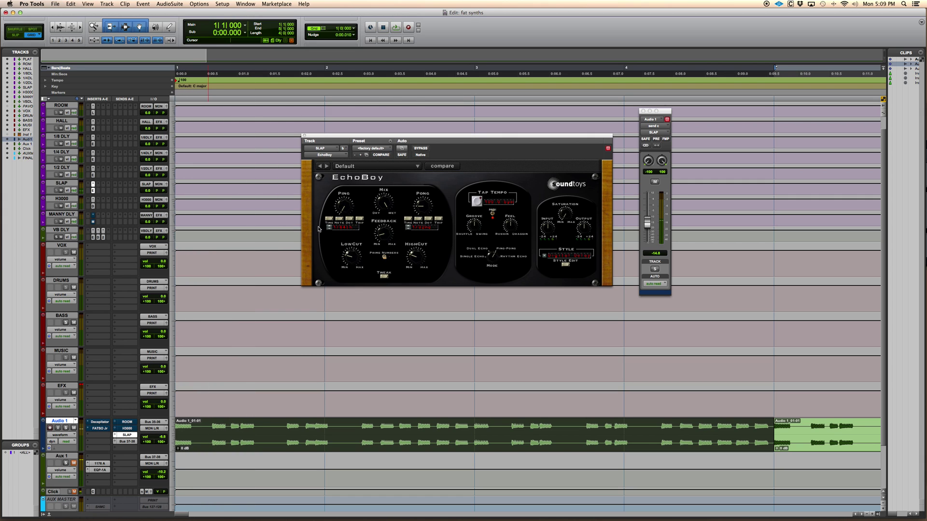
key(space)
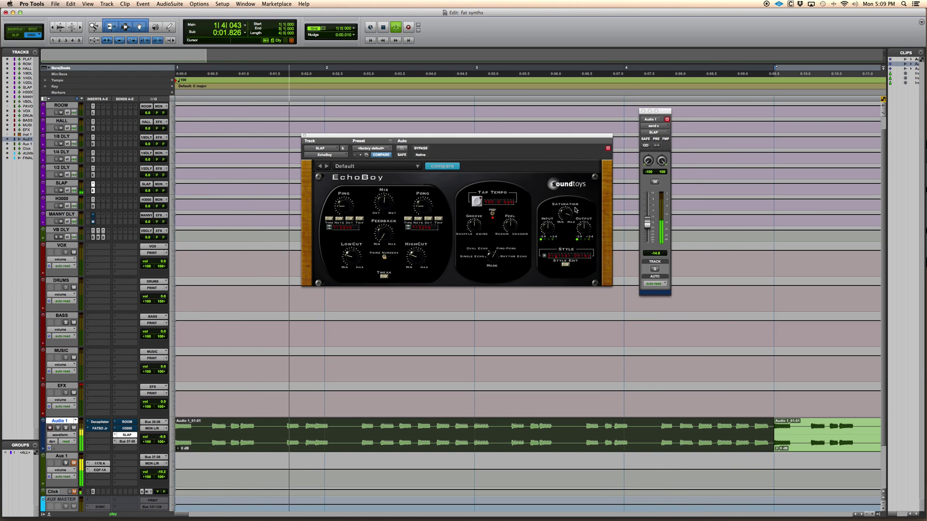
key(space)
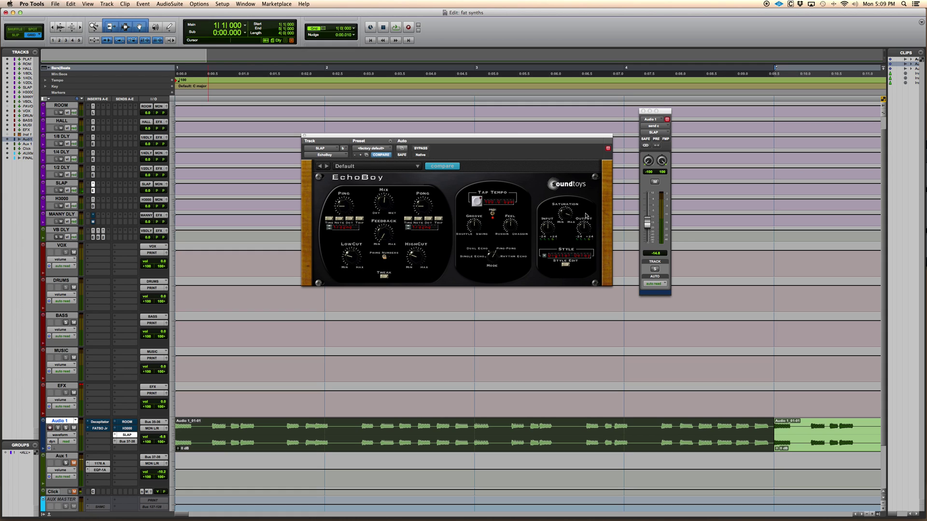
key(space)
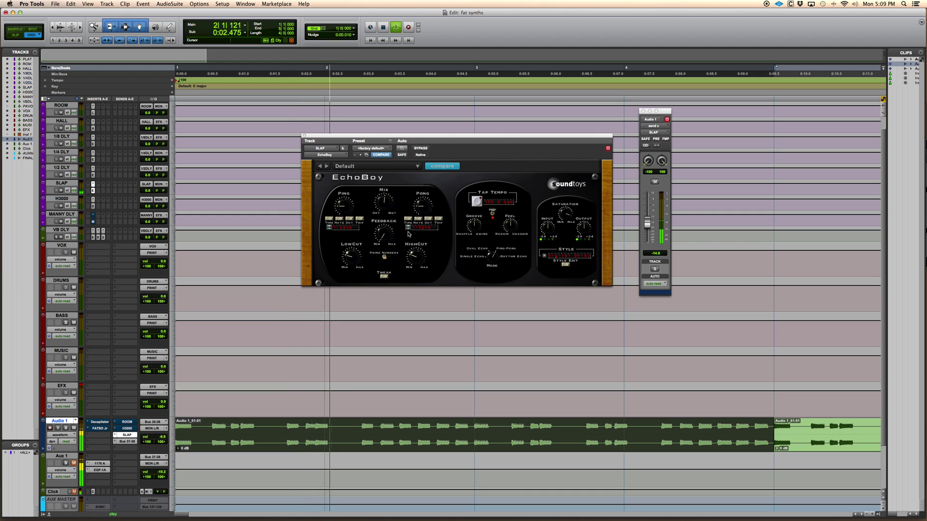
Step: Adjust EchoBoy's Pong and Ping echo times while the loop plays, and stop playback
click(408, 226)
click(408, 226)
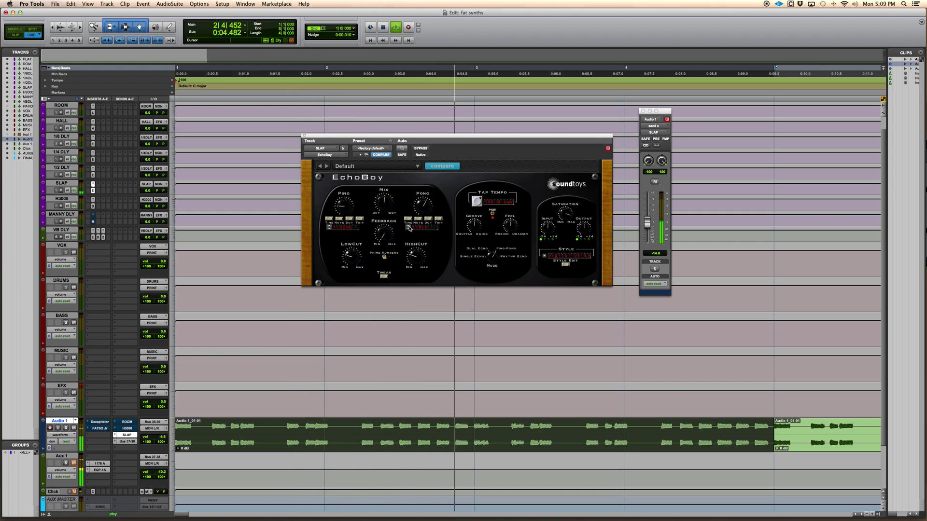
click(332, 227)
click(332, 227)
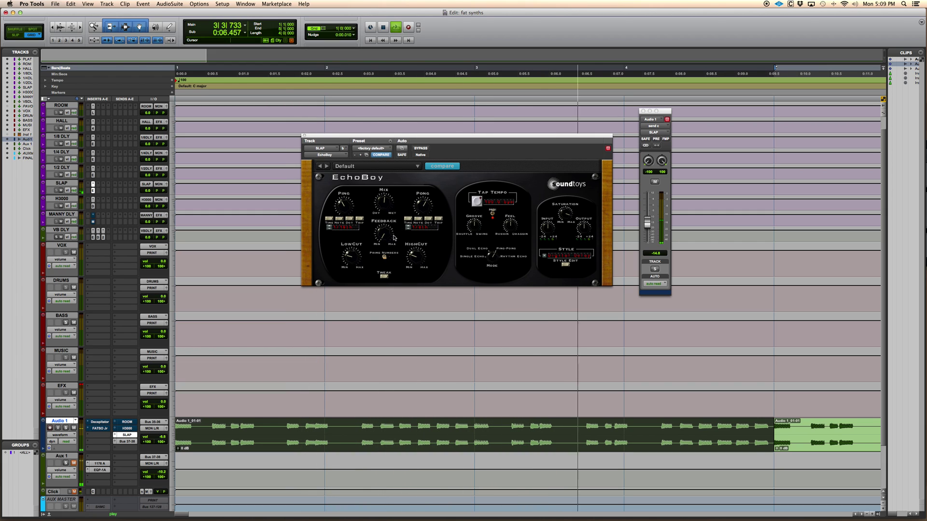
key(space)
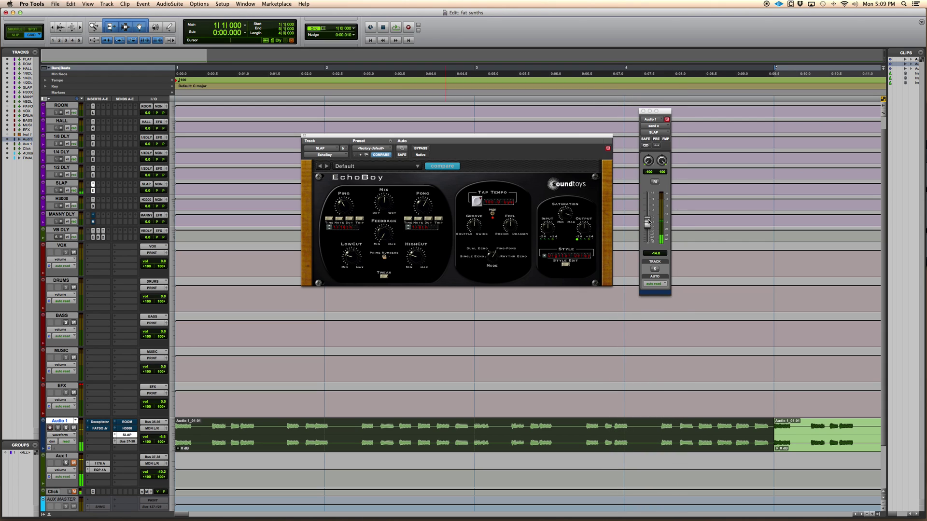
Step: Lower the level of Audio 1's SLAP send and mute the send
drag(648, 222, 649, 231)
ctrl+super+click(114, 435)
Step: Open Audio 1's Bus 37-38 send and the 1176 Rev A limiter on Aux 1, arranging both windows side by side
scroll(106, 415, down, 2)
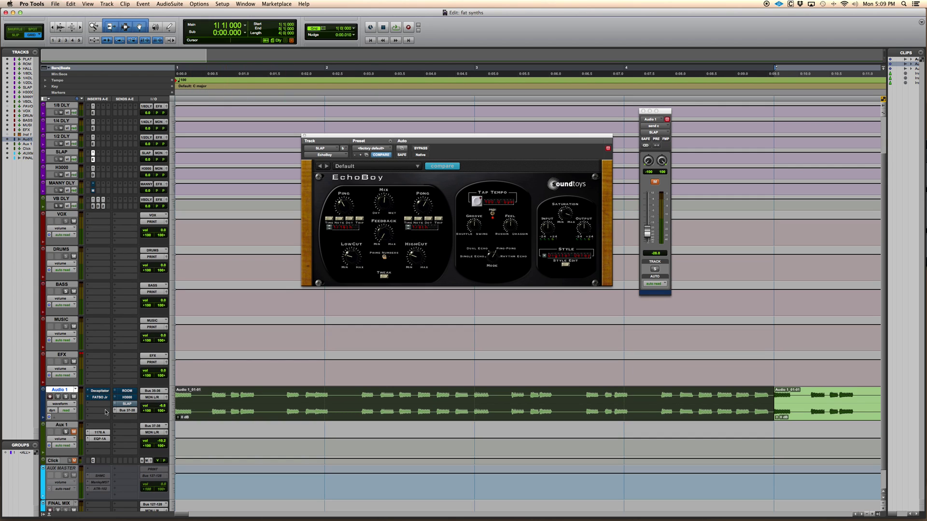
click(126, 411)
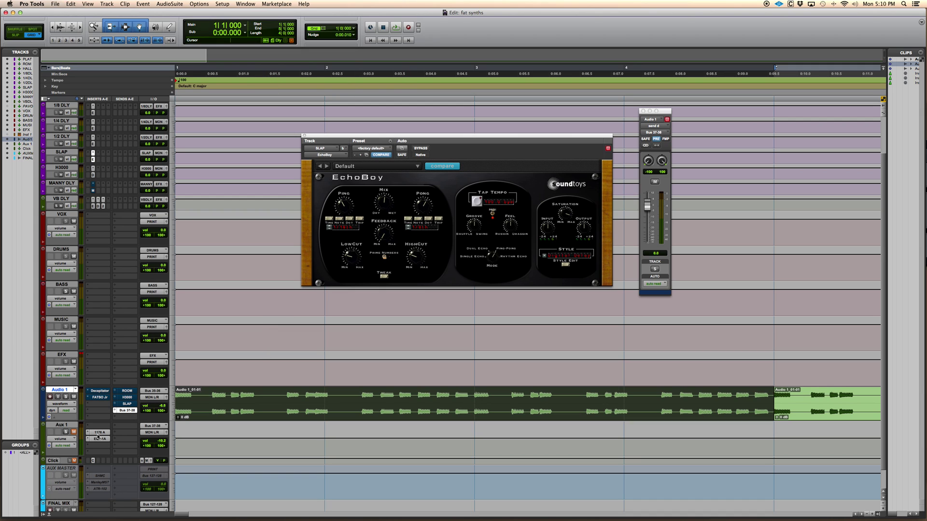
drag(663, 114, 216, 124)
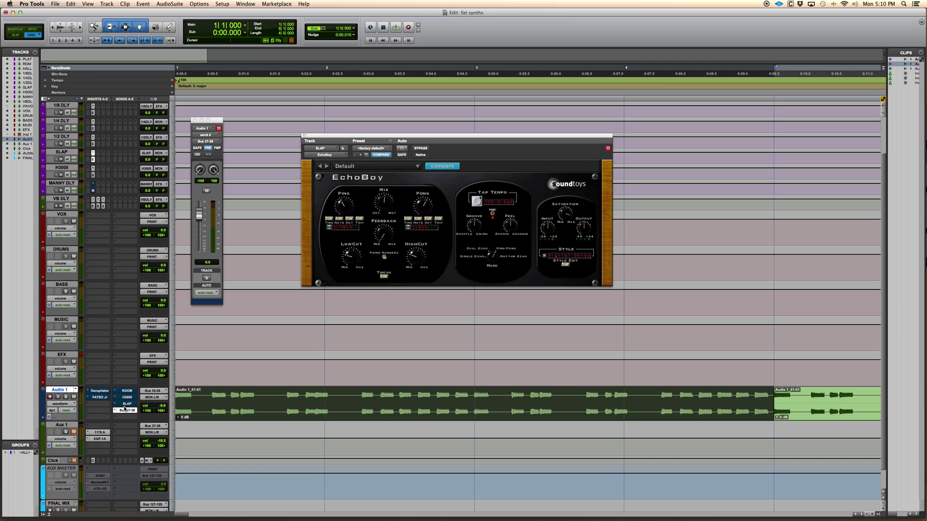
click(101, 433)
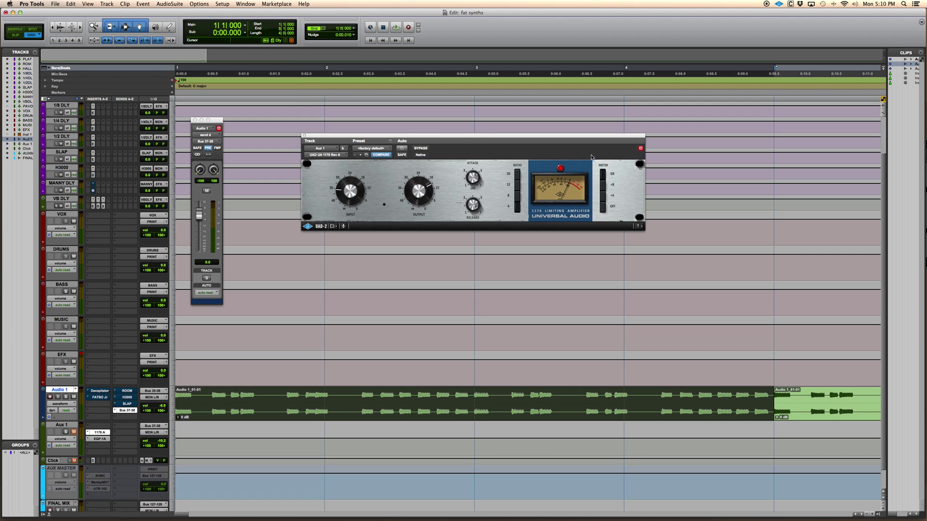
drag(453, 140, 412, 142)
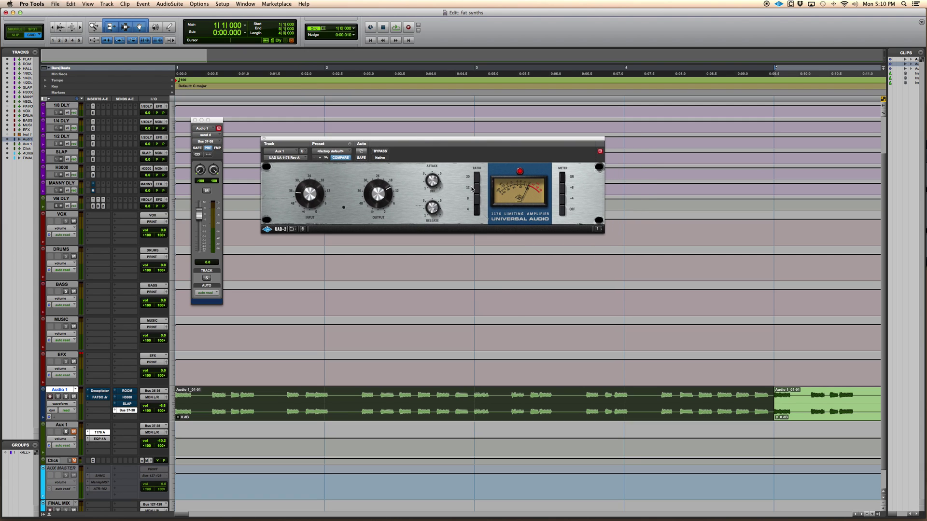
Step: Play the loop twice to inspect the 1176 limiter's response on the Aux 1 parallel channel
key(space)
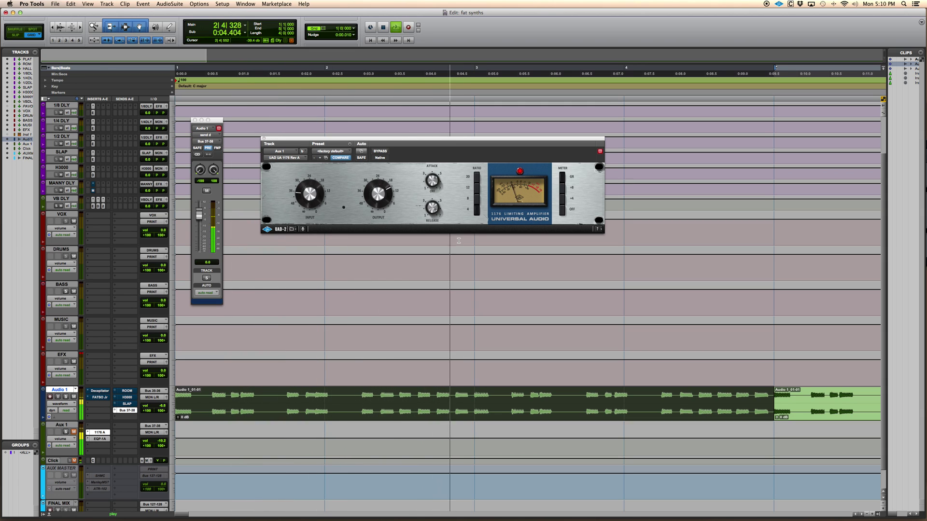
key(space)
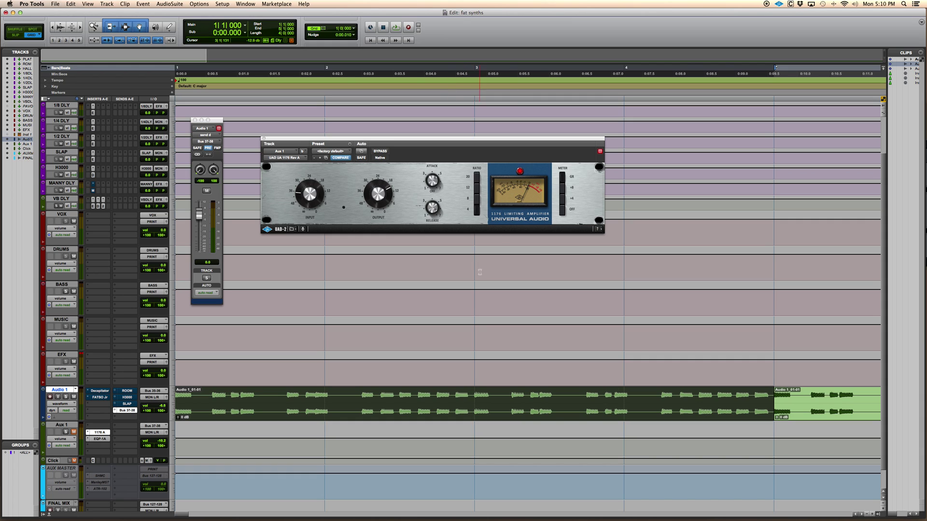
key(space)
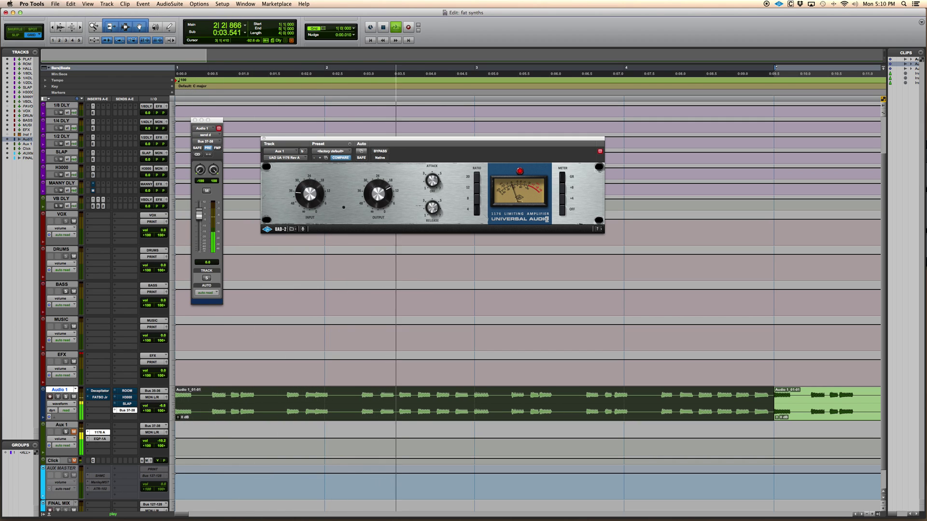
key(space)
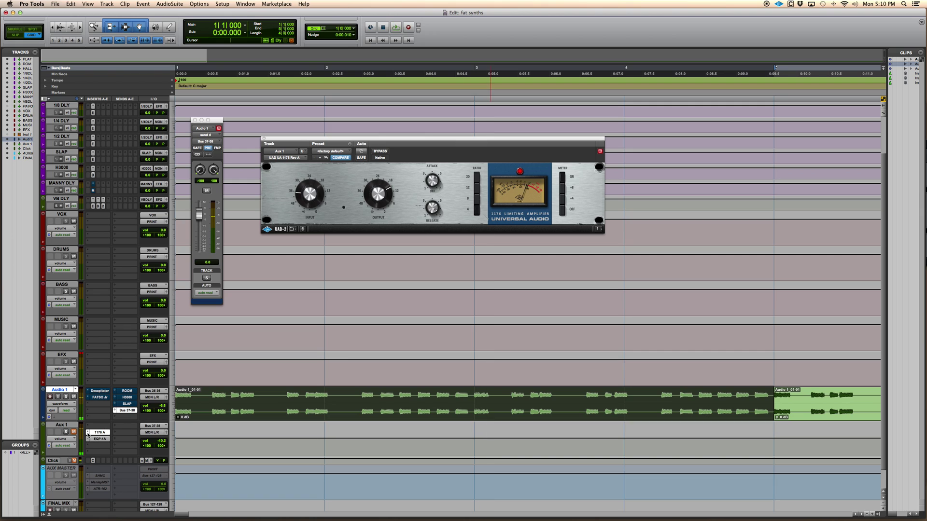
Step: Open Aux 1's Pultec EQP-1A, reposition its window, and set the low frequency to 60 CPS while the loop plays
click(98, 439)
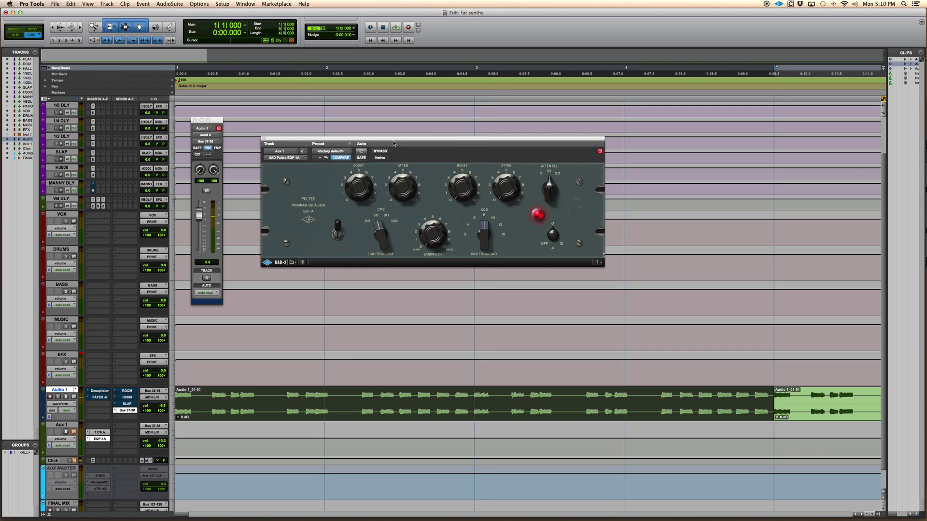
drag(398, 139, 448, 151)
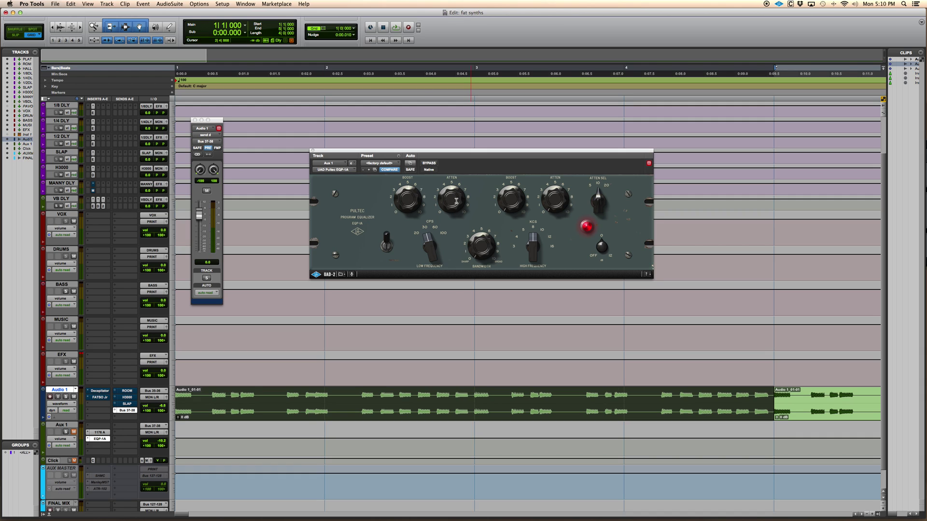
key(space)
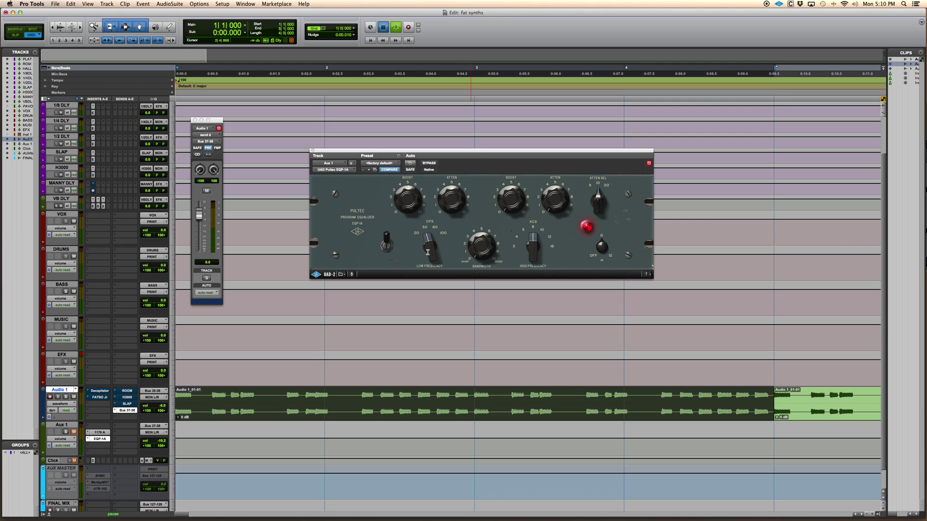
mouse_move(429, 251)
mouse_down()
mouse_move(443, 221)
mouse_move(432, 265)
mouse_move(433, 244)
mouse_up()
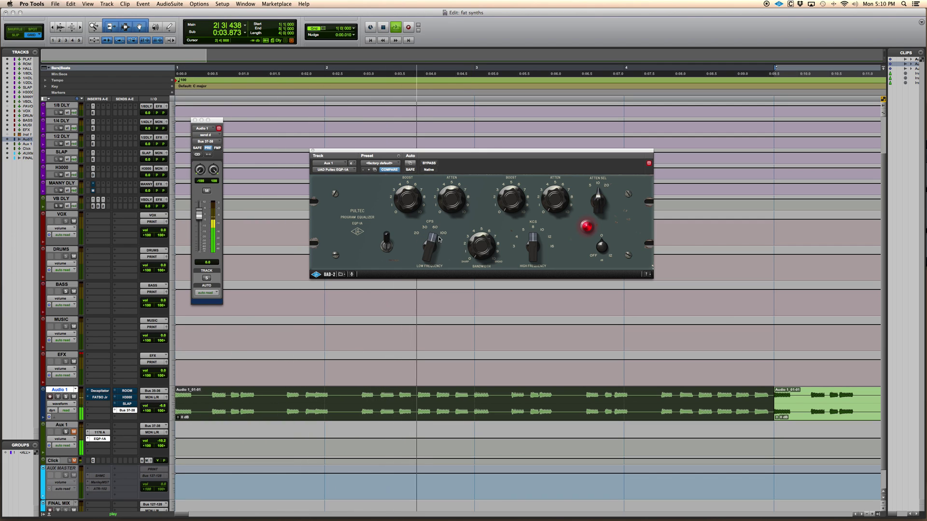
key(space)
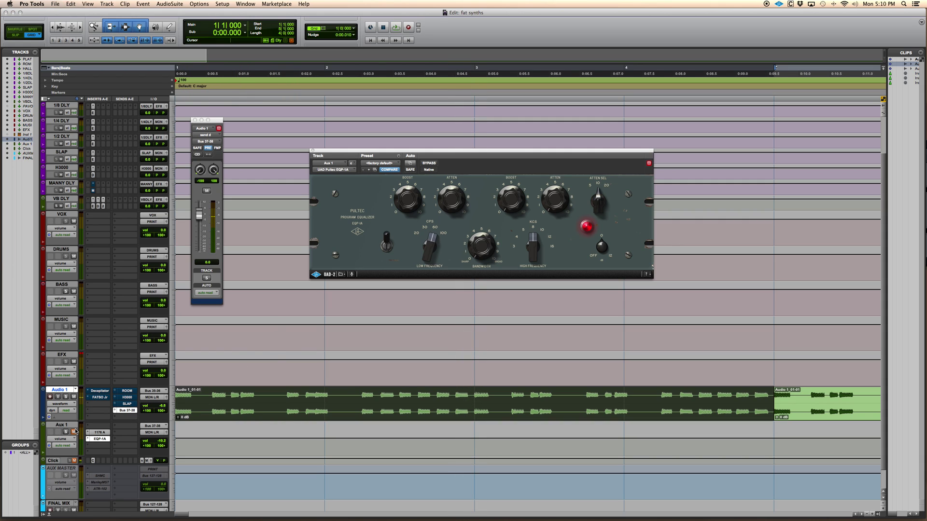
Step: Pull Aux 1's volume all the way down and open its output fader window beside the EQ
drag(153, 442, 153, 470)
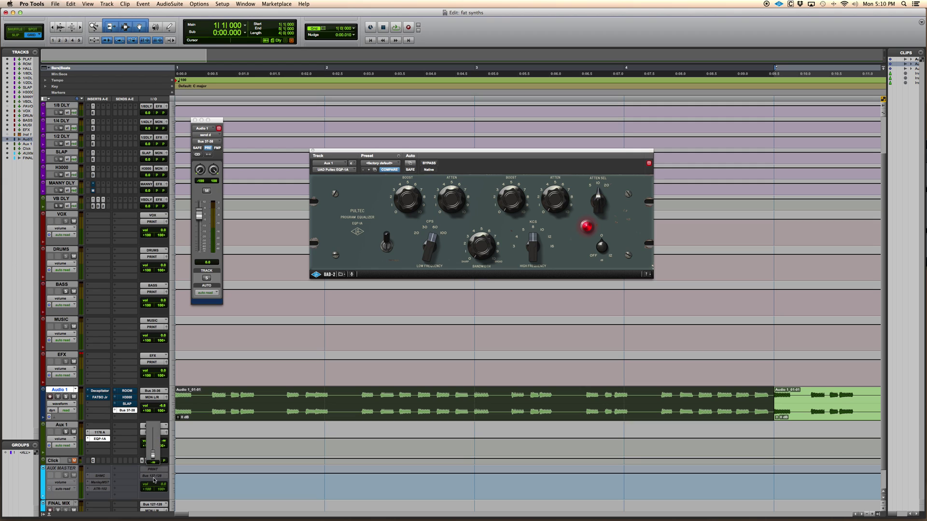
click(167, 434)
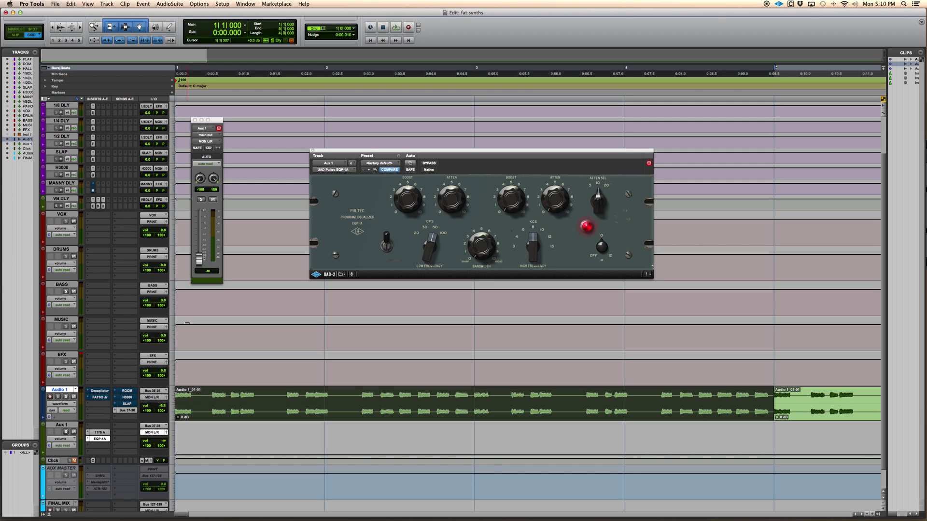
drag(212, 120, 248, 133)
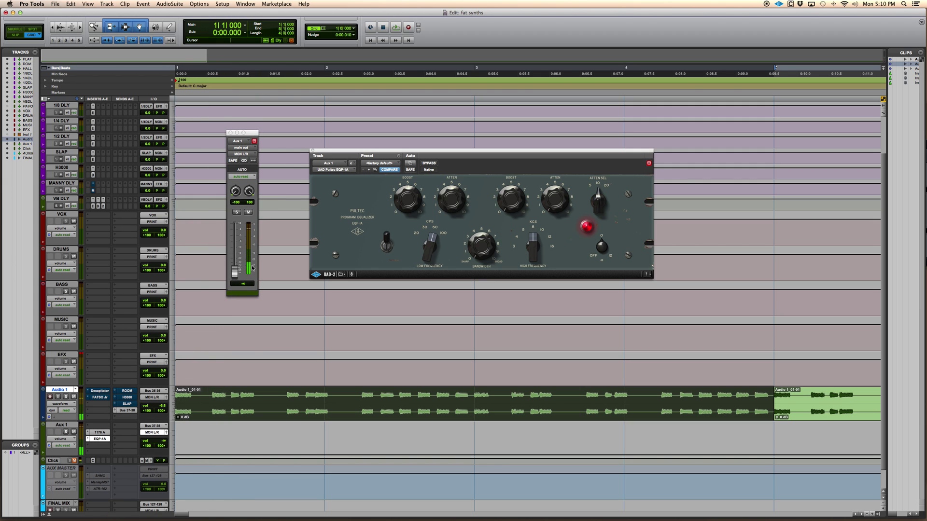
Step: Blend Aux 1 in during playback, lower Audio 1's volume slightly, and settle Aux 1 at -14.5 dB
key(space)
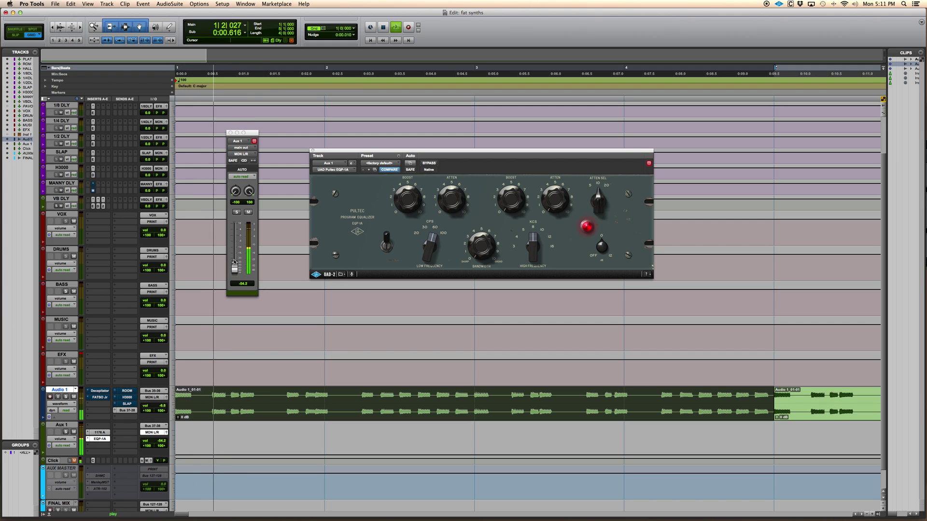
drag(234, 273, 234, 246)
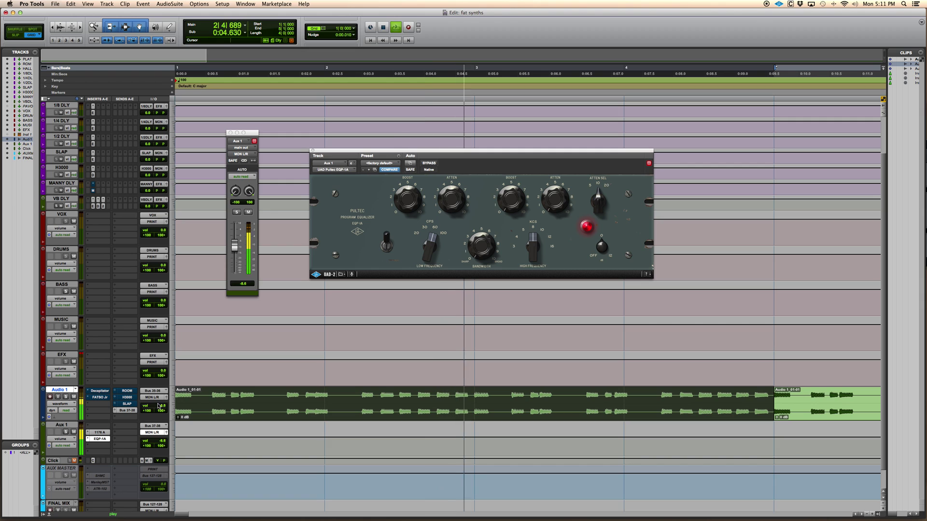
drag(158, 404, 158, 408)
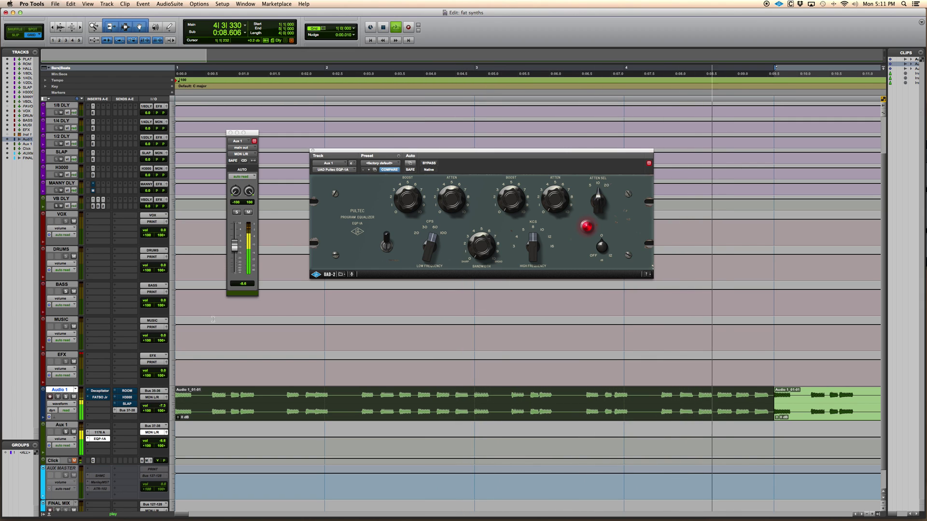
drag(234, 251, 235, 254)
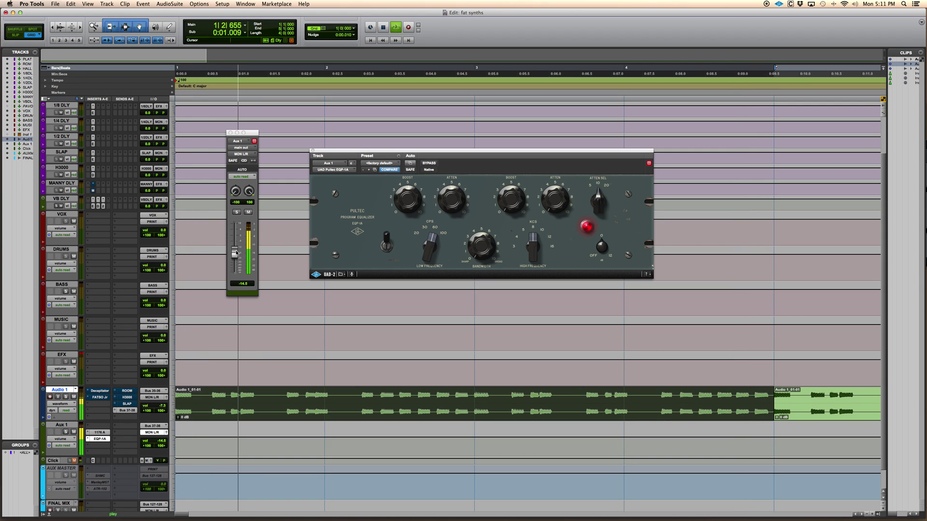
key(space)
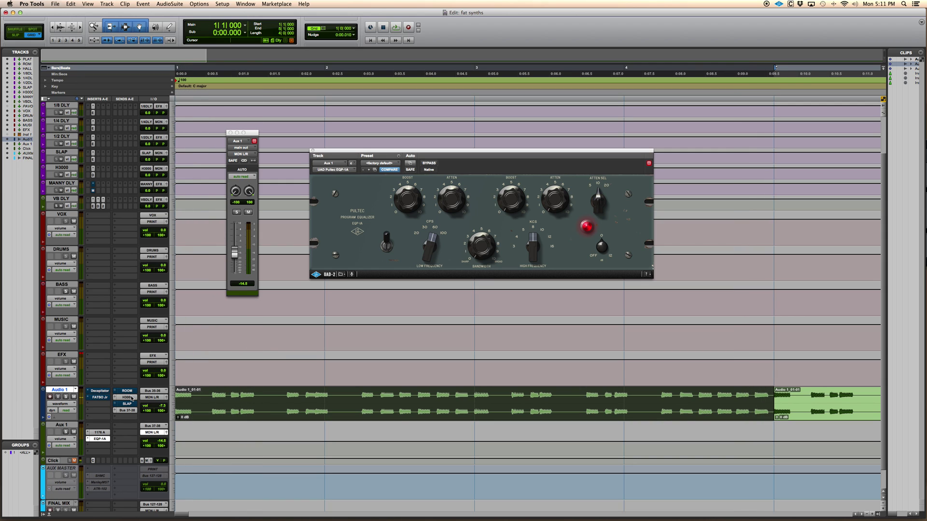
Step: Play the loop repeatedly to compare Audio 1's H3000 and Bus 37-38 sends muted and active, leaving both unmuted
key(space)
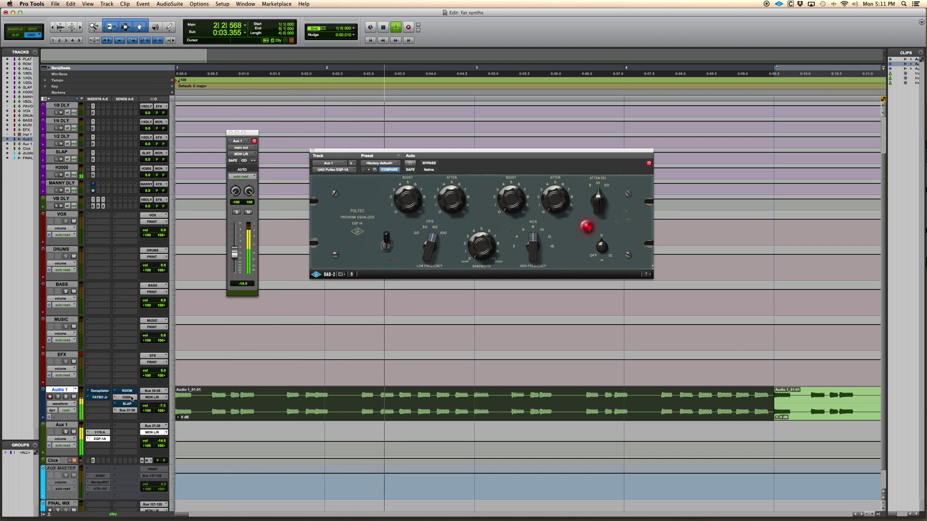
key(space)
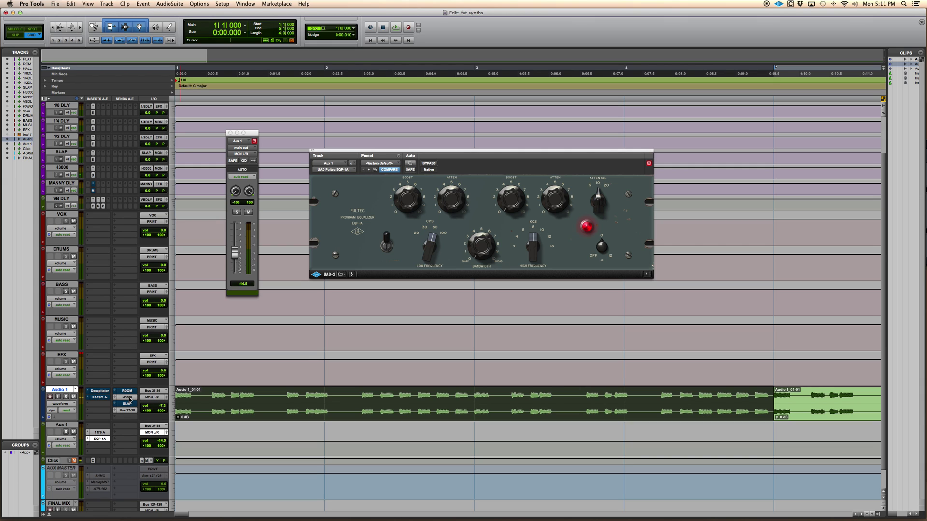
key(space)
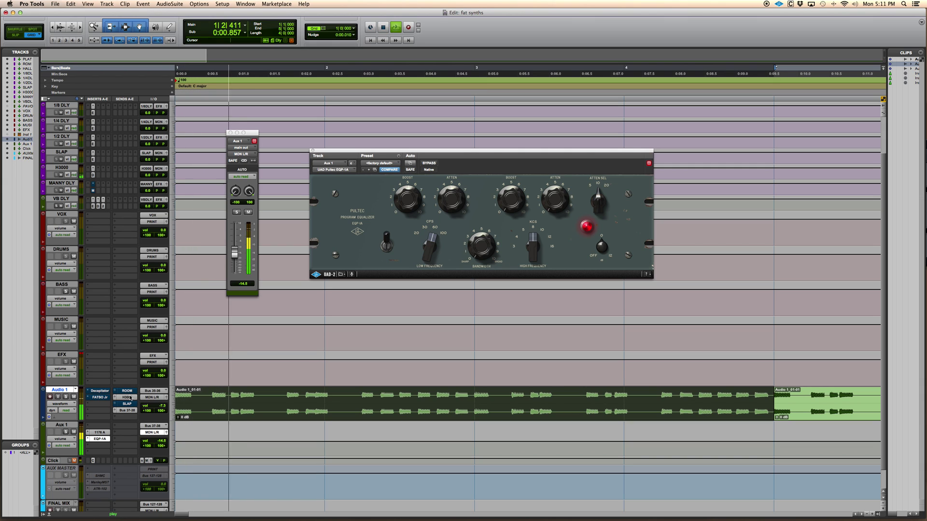
key(space)
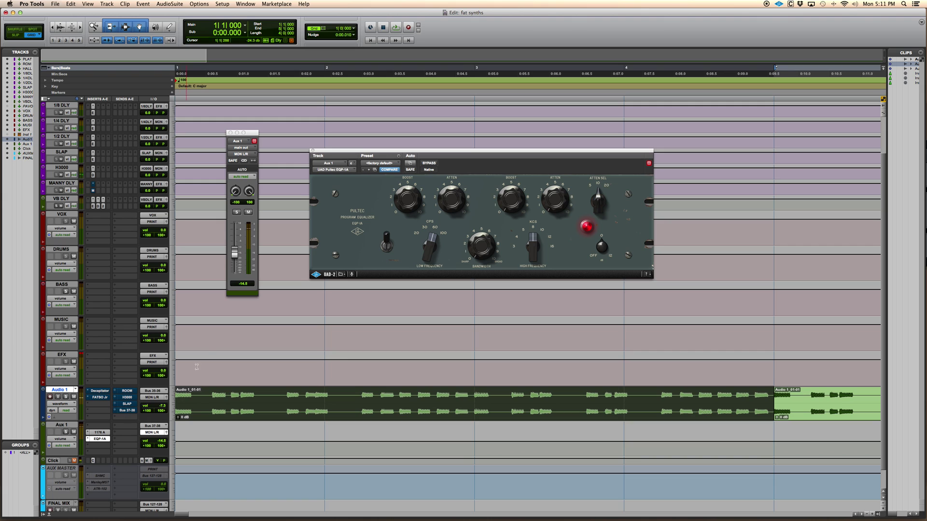
key(space)
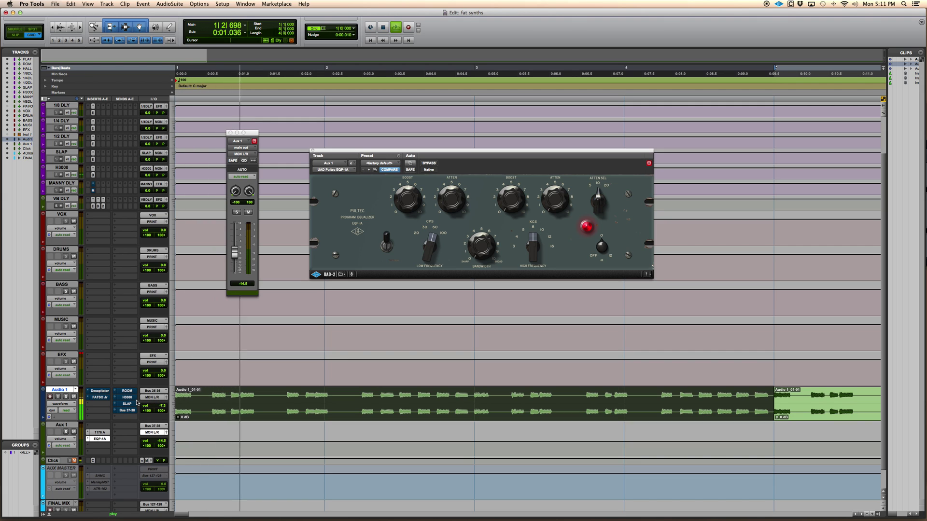
key(space)
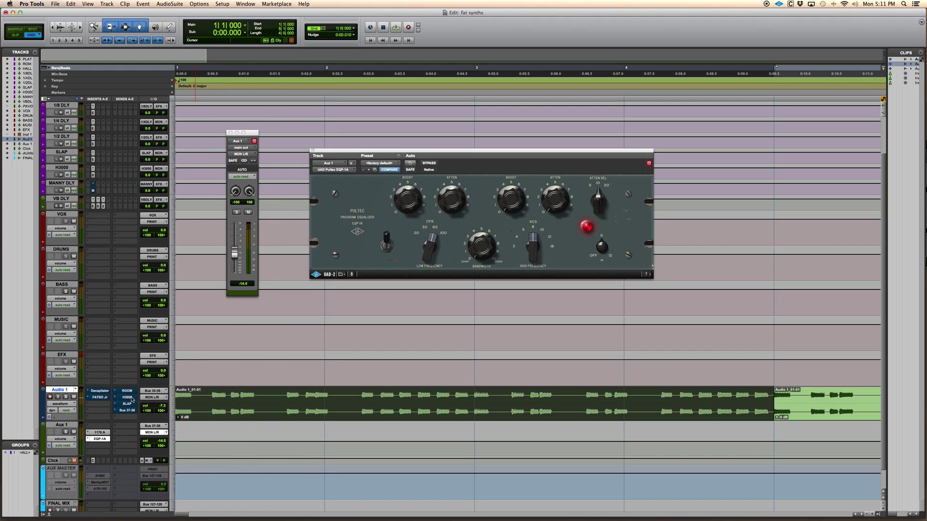
key(space)
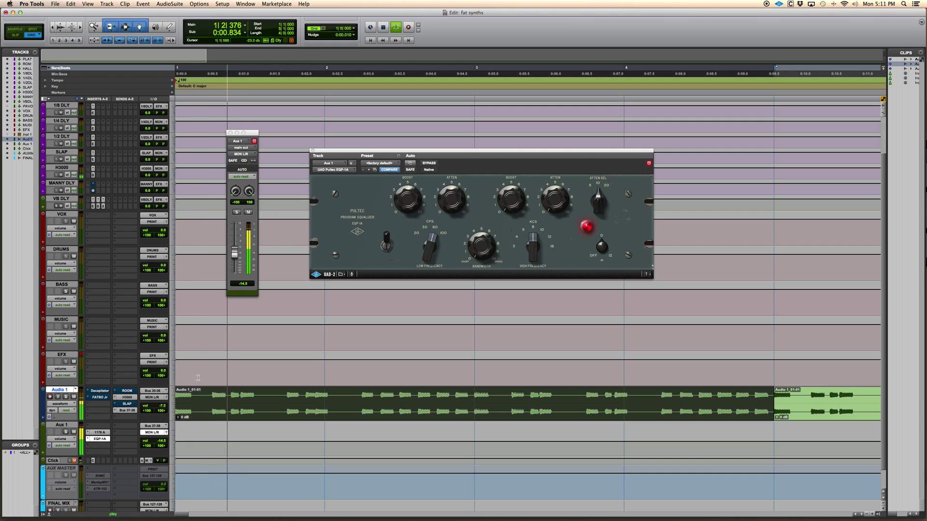
key(space)
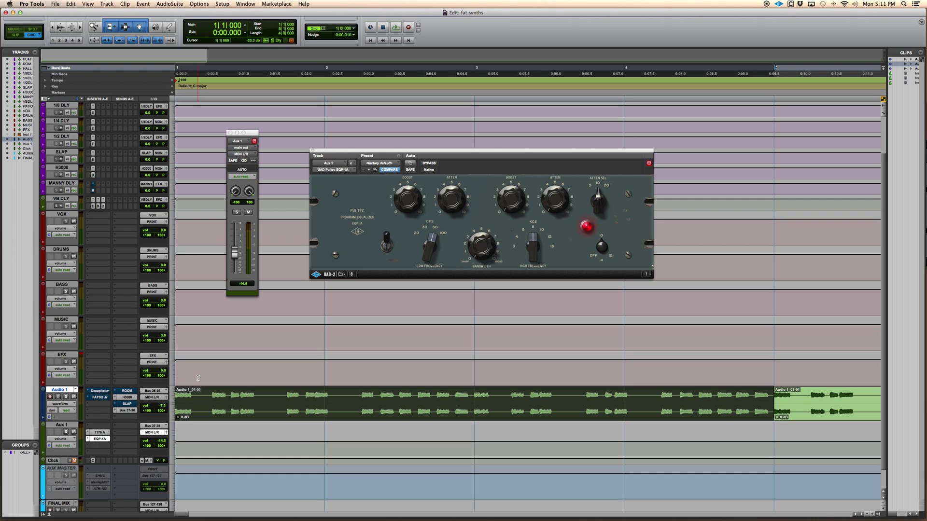
Step: Review Audio 1's Decapitator insert, close its window, and place the edit cursor at bar 2 on the EFX track
click(99, 390)
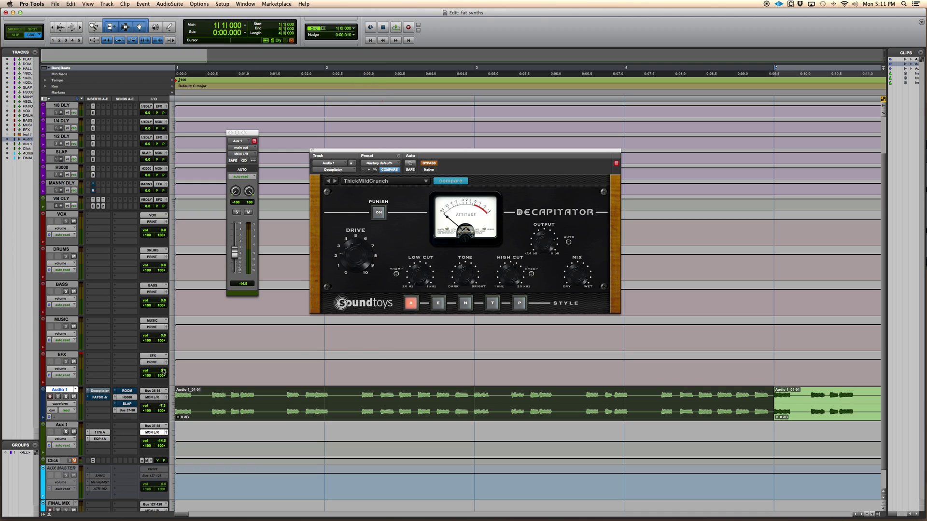
click(101, 392)
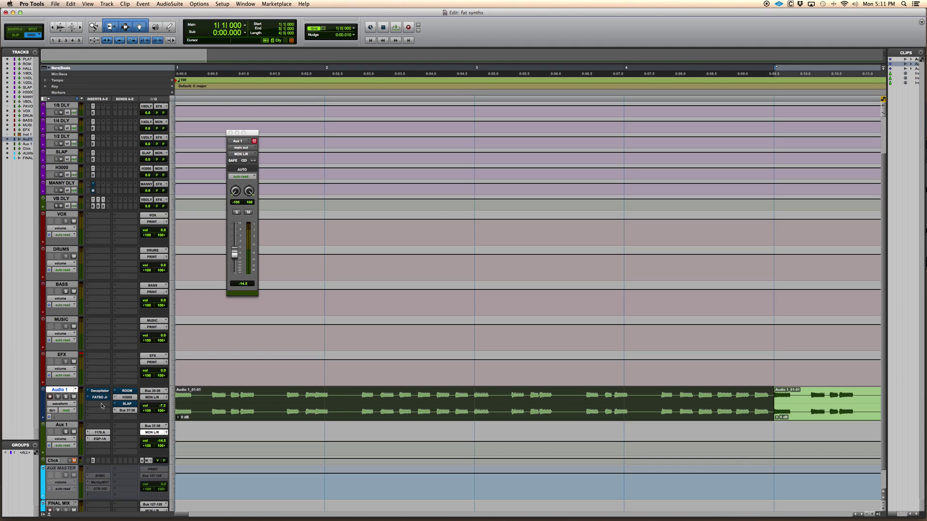
click(339, 367)
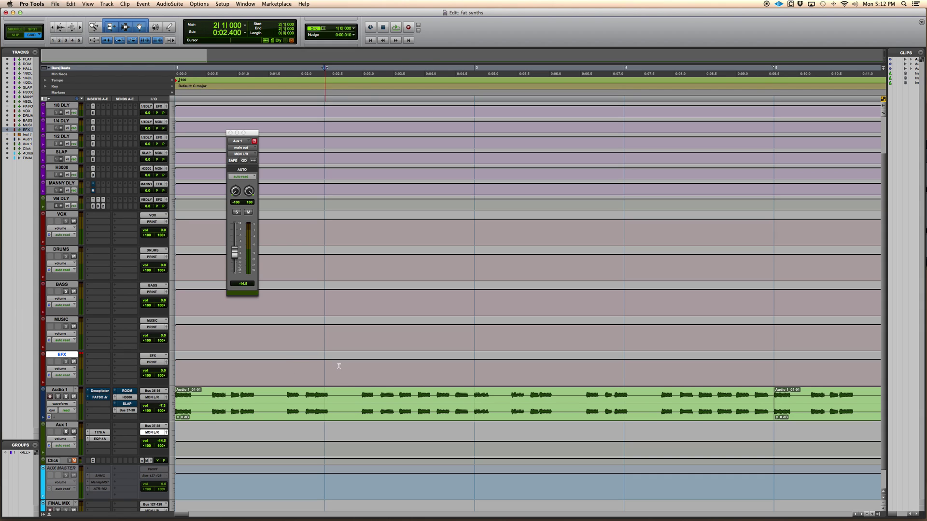